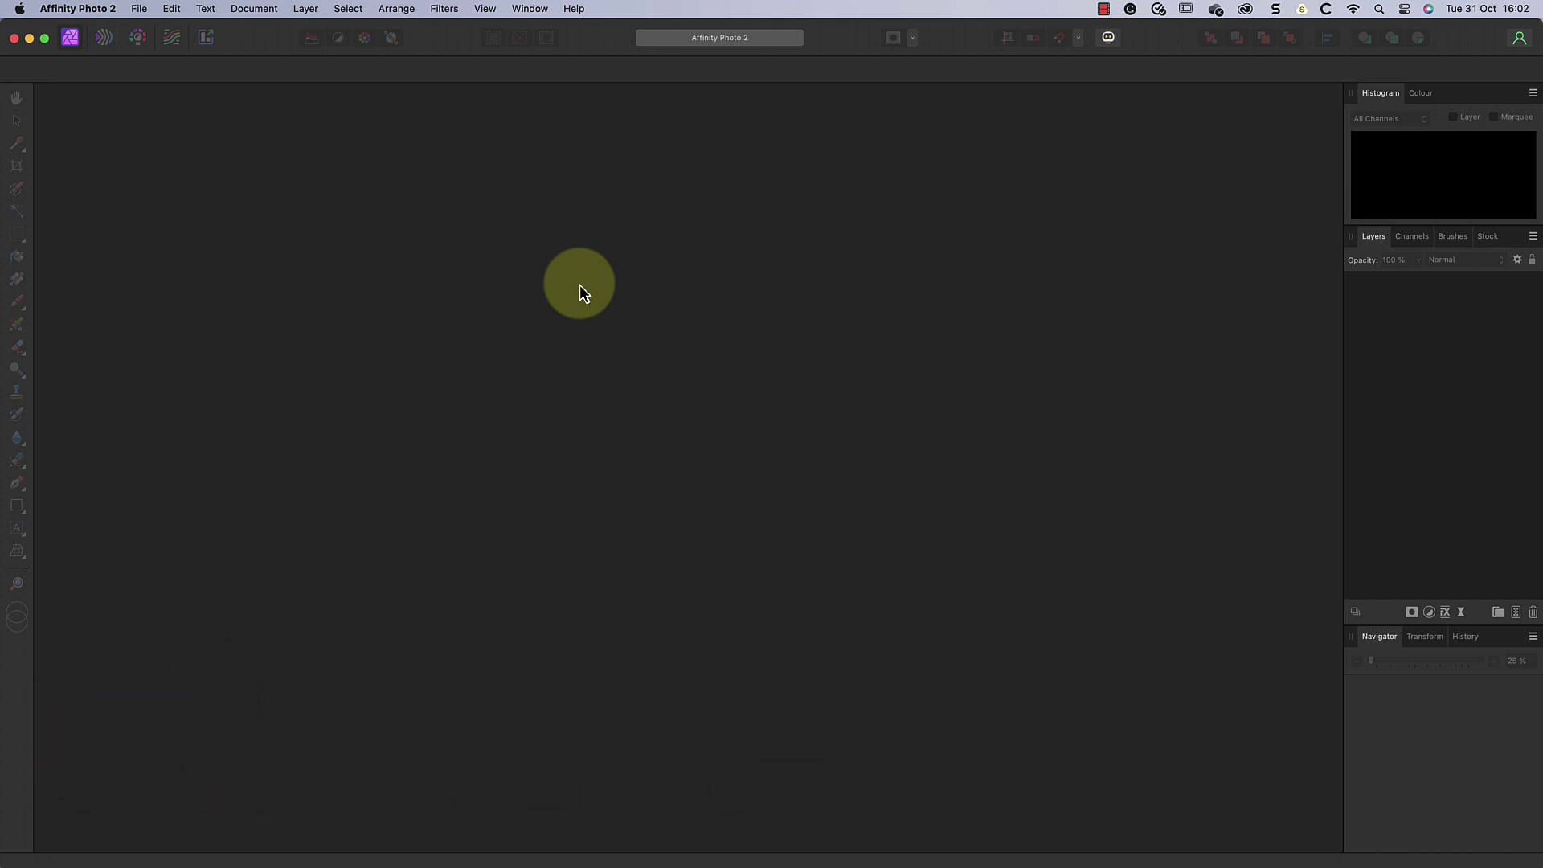
- Open the File menu to reach the Open command
click(142, 9)
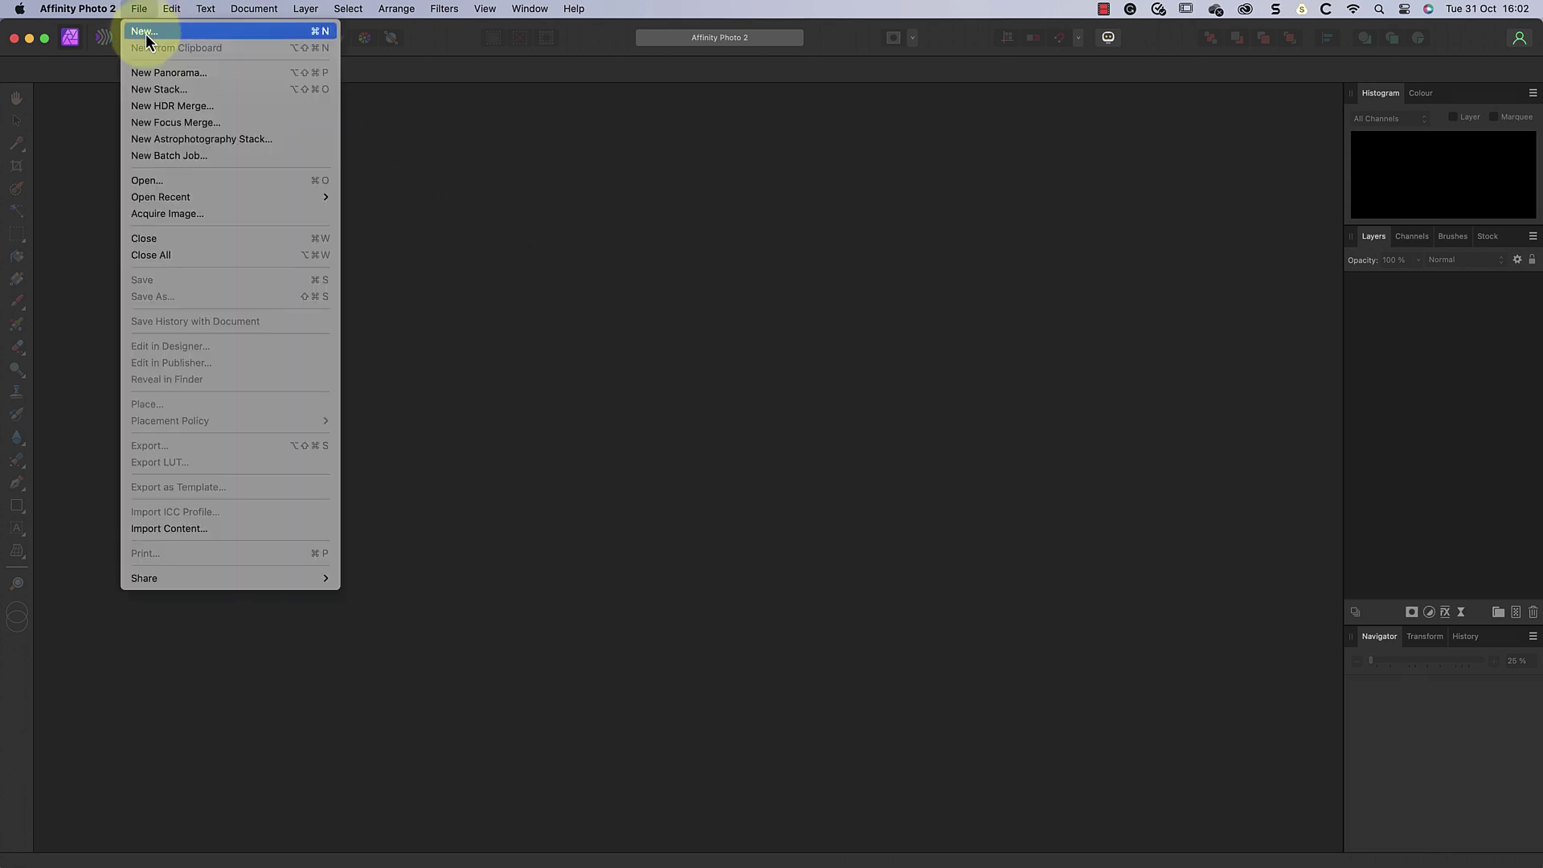
- Choose Open, pick the forest .tif in the Stills folder and open it
click(162, 180)
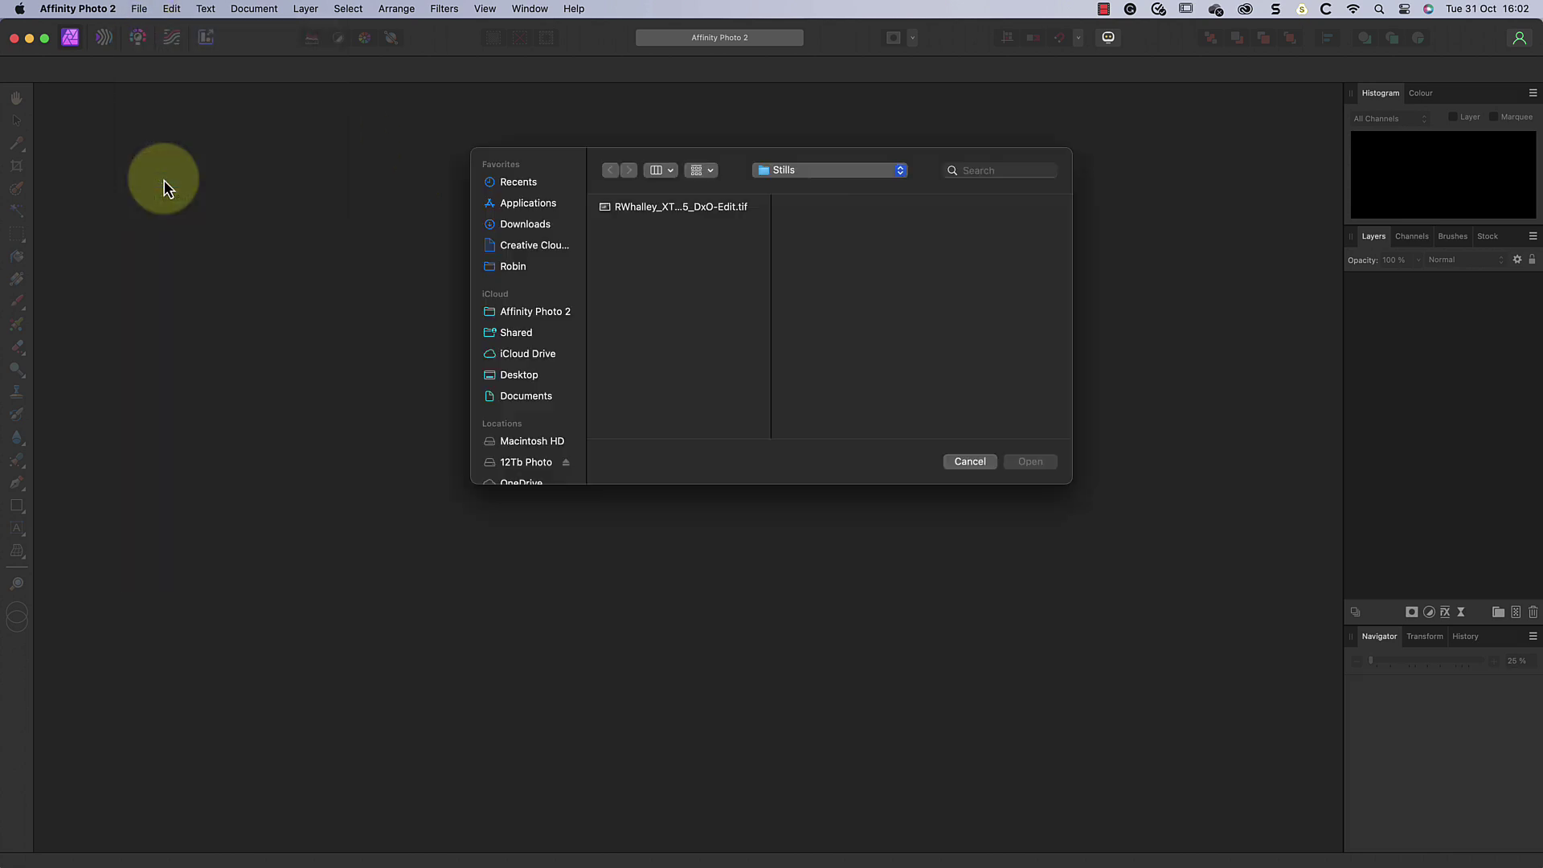
click(636, 195)
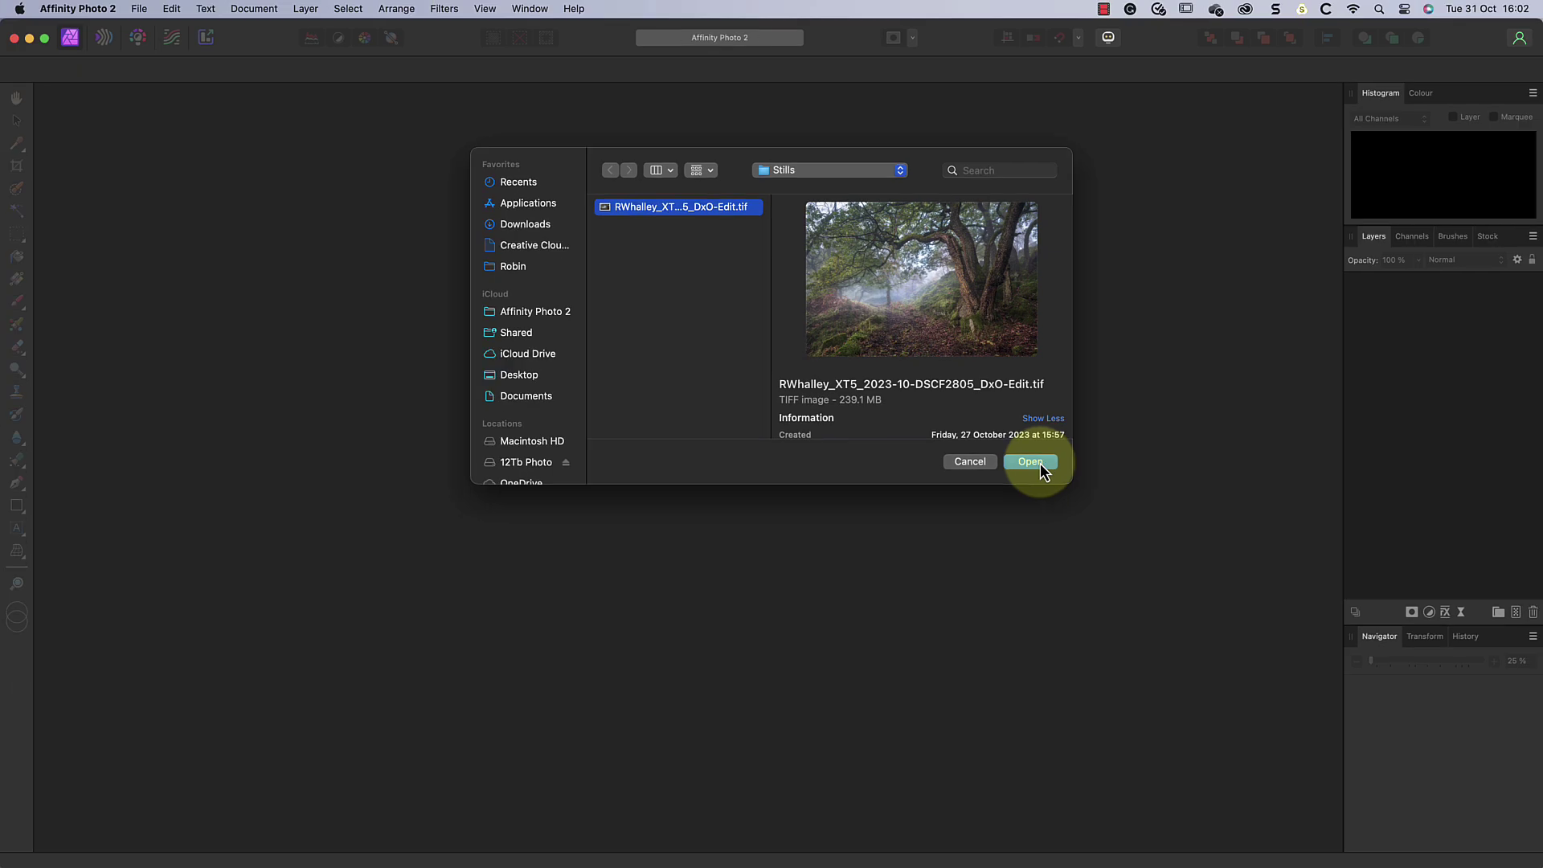
click(1031, 462)
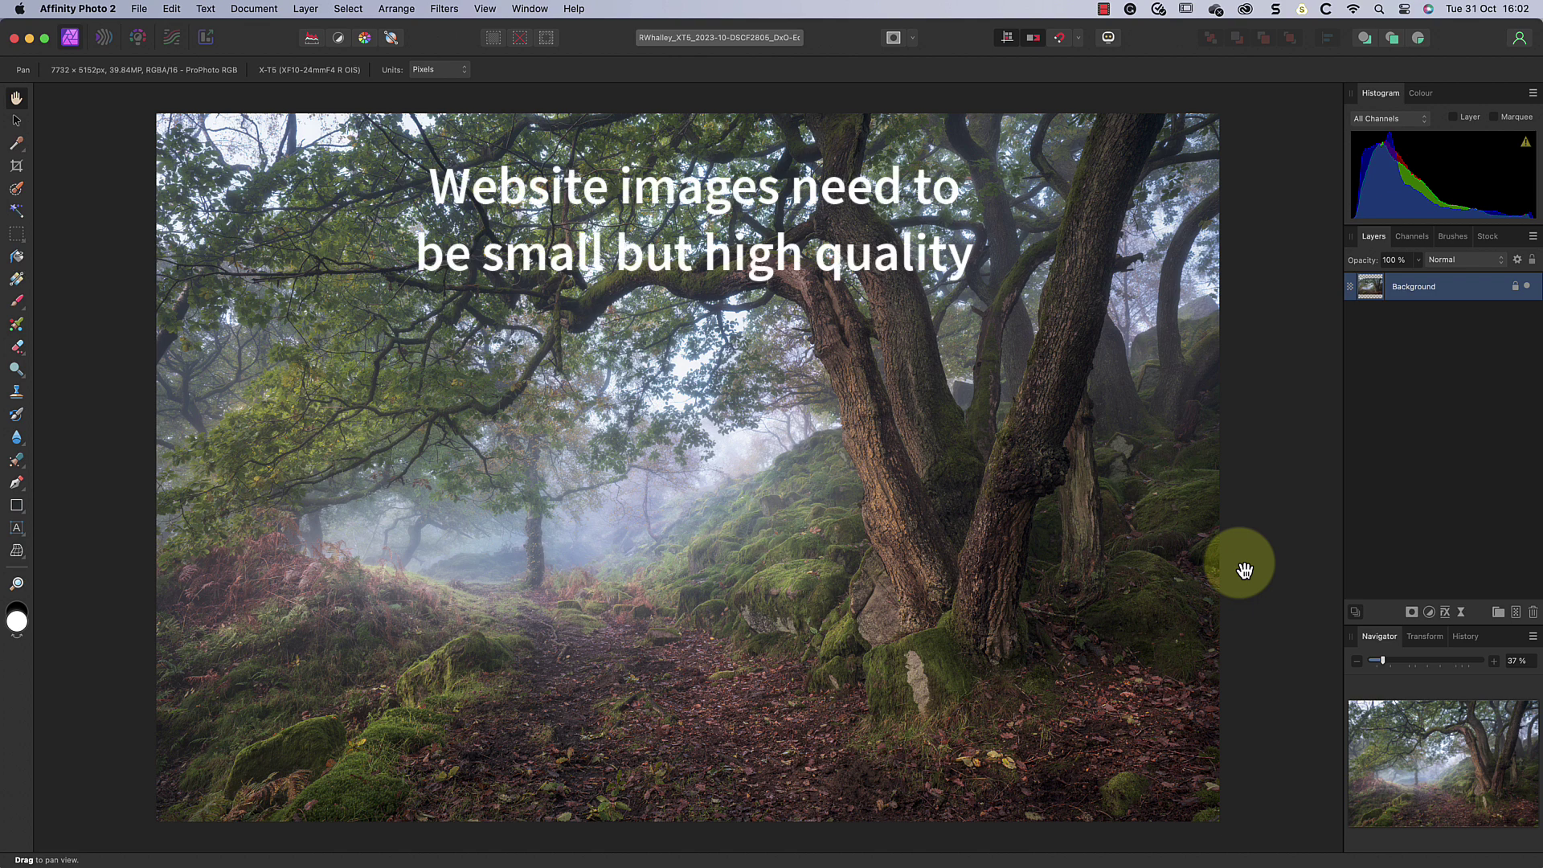
click(1495, 662)
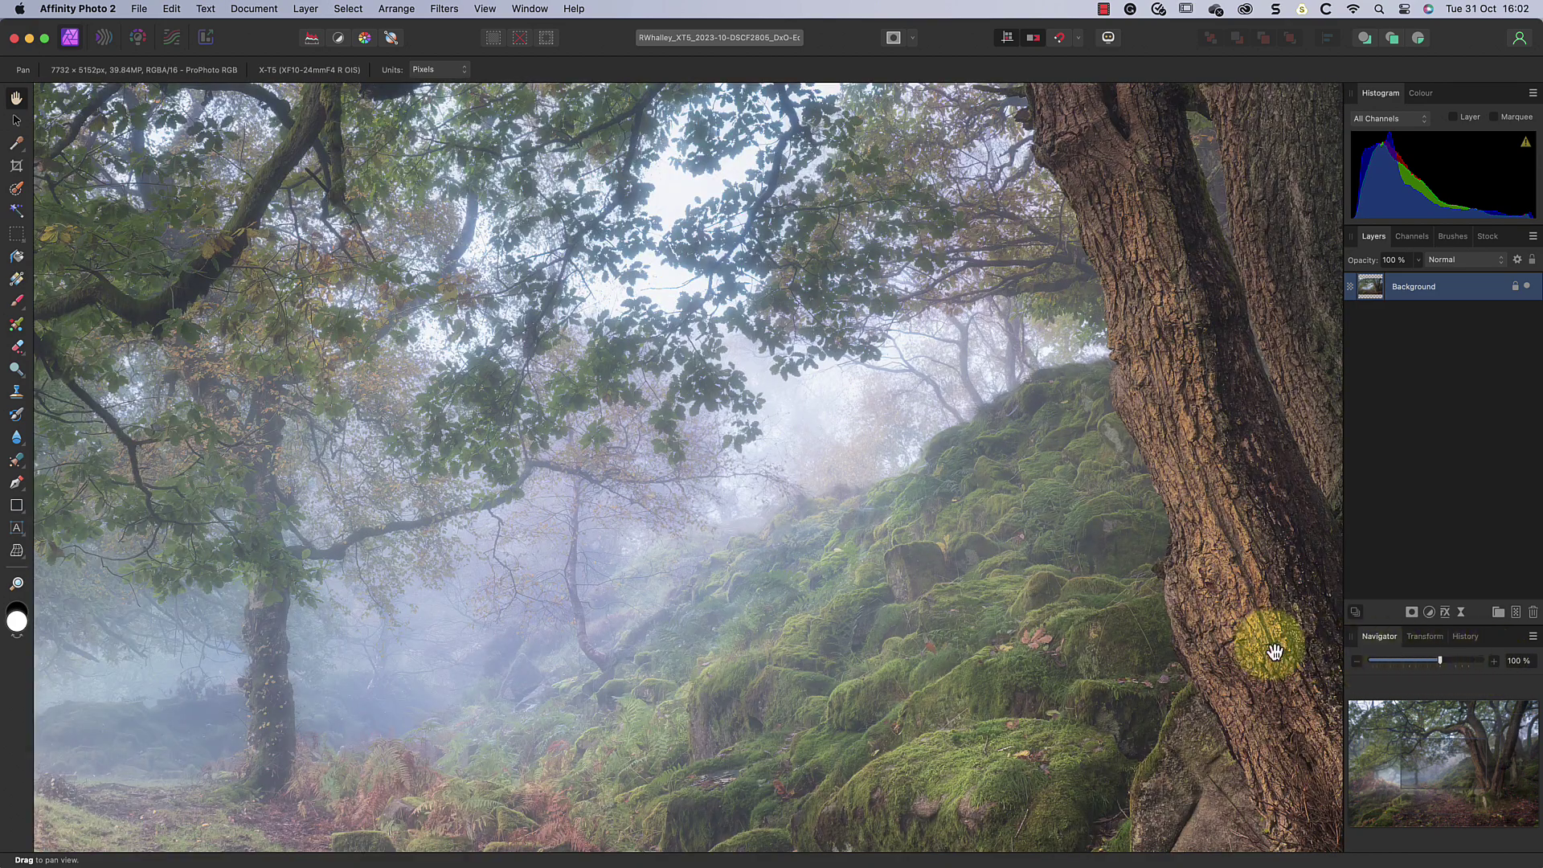
drag(1247, 645, 756, 409)
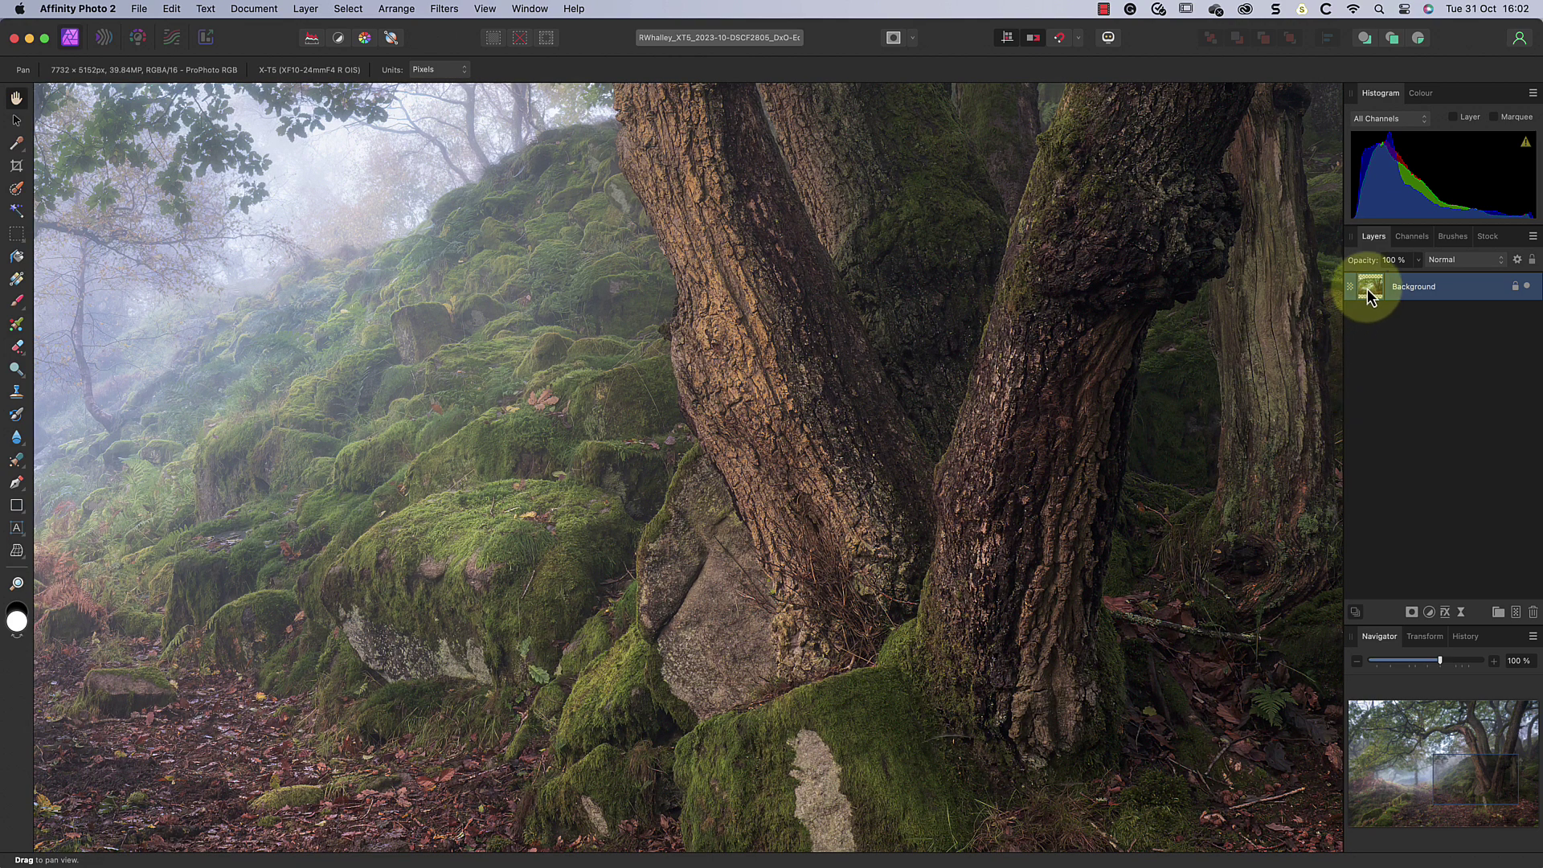
key(super+0)
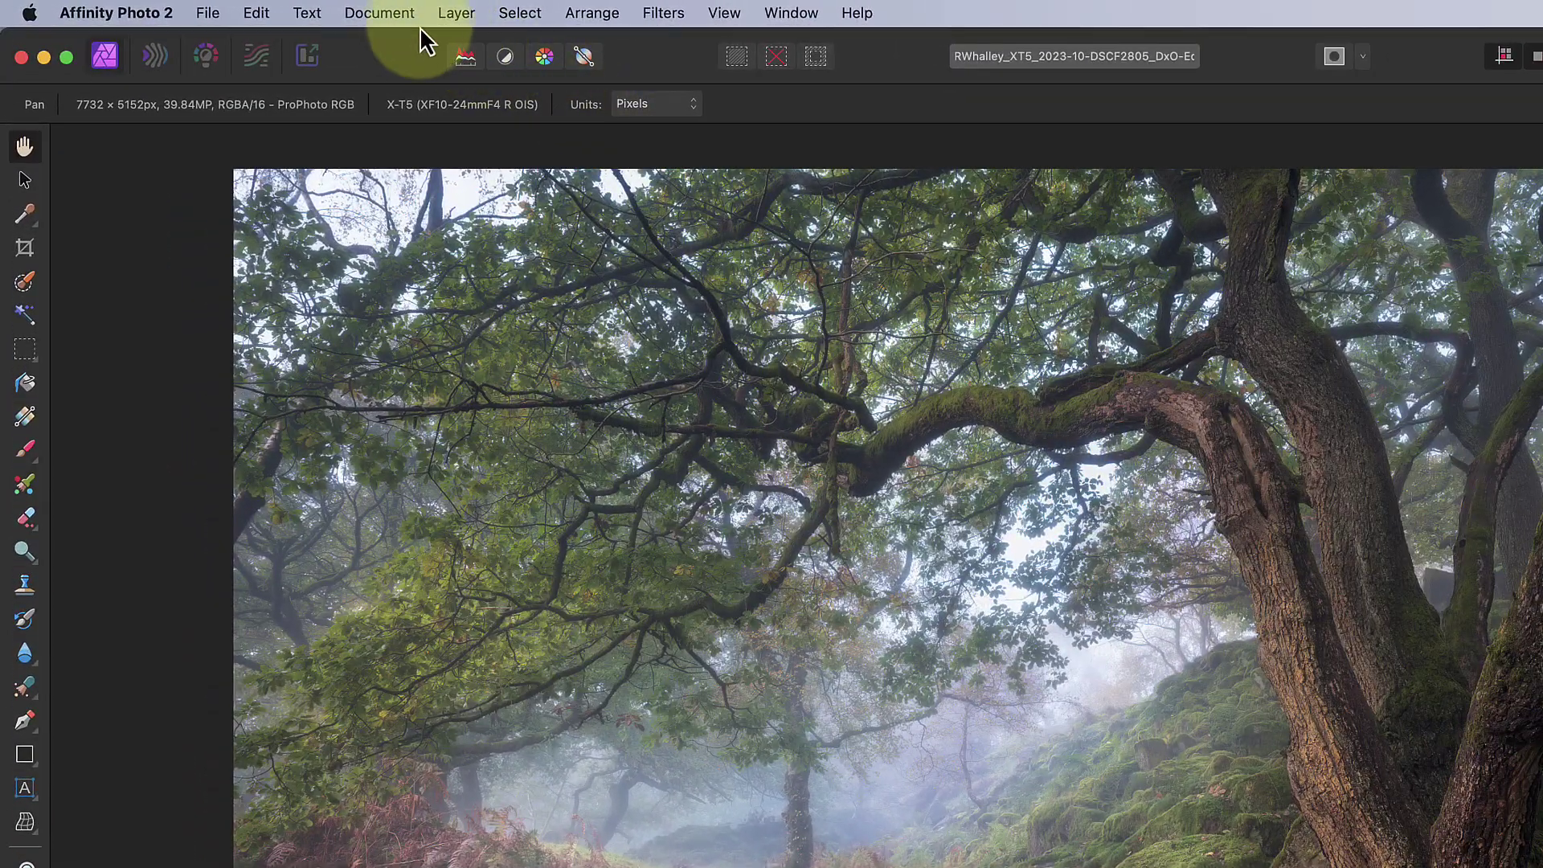
- Open Document > Resize Document, showing 7732 × 5152 px at 240 DPI
click(404, 19)
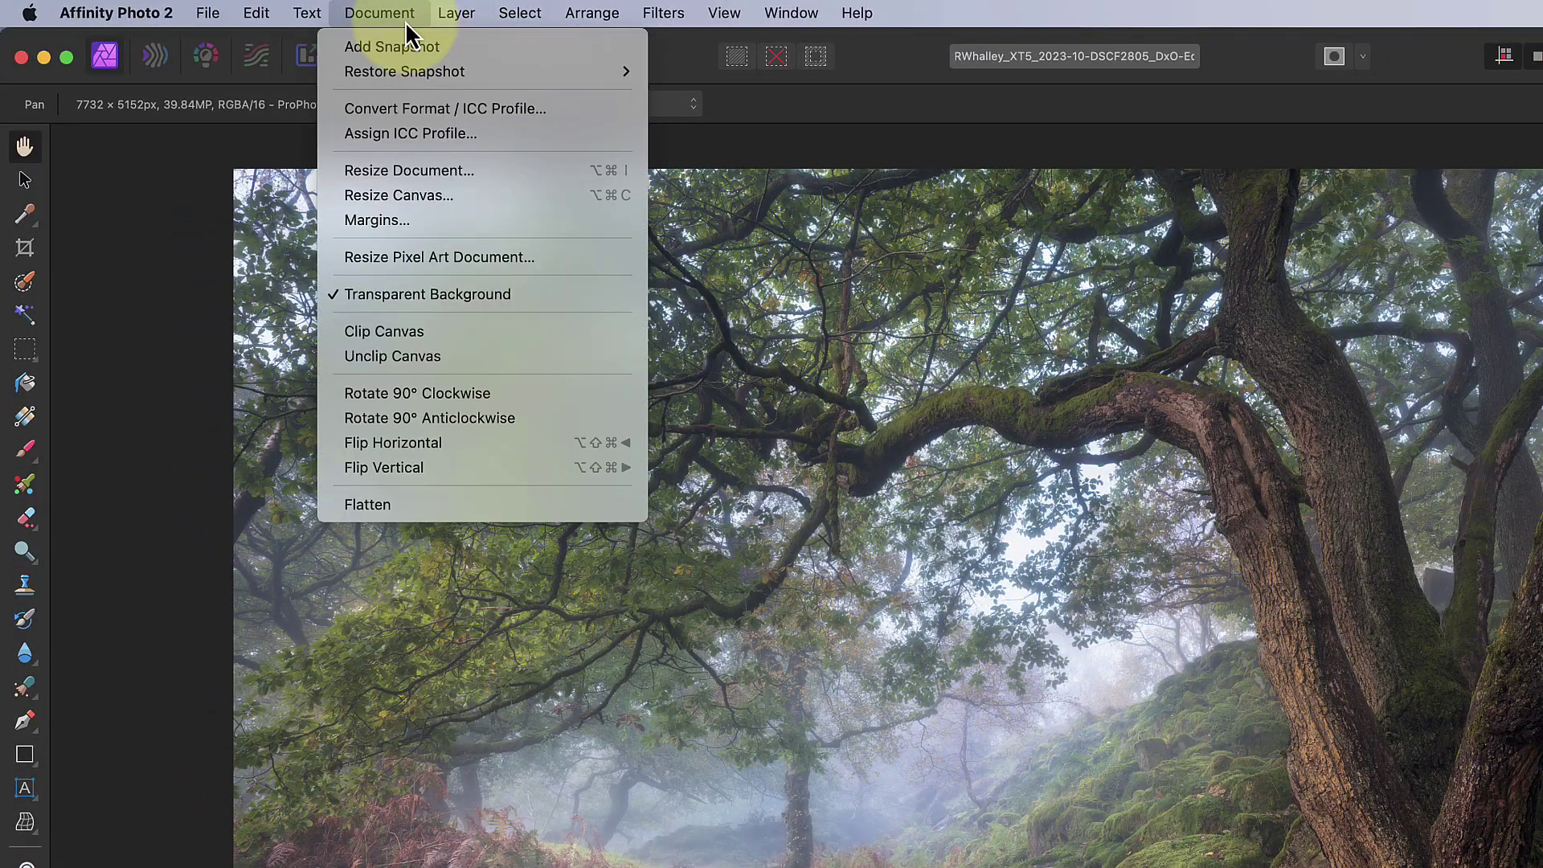
click(449, 177)
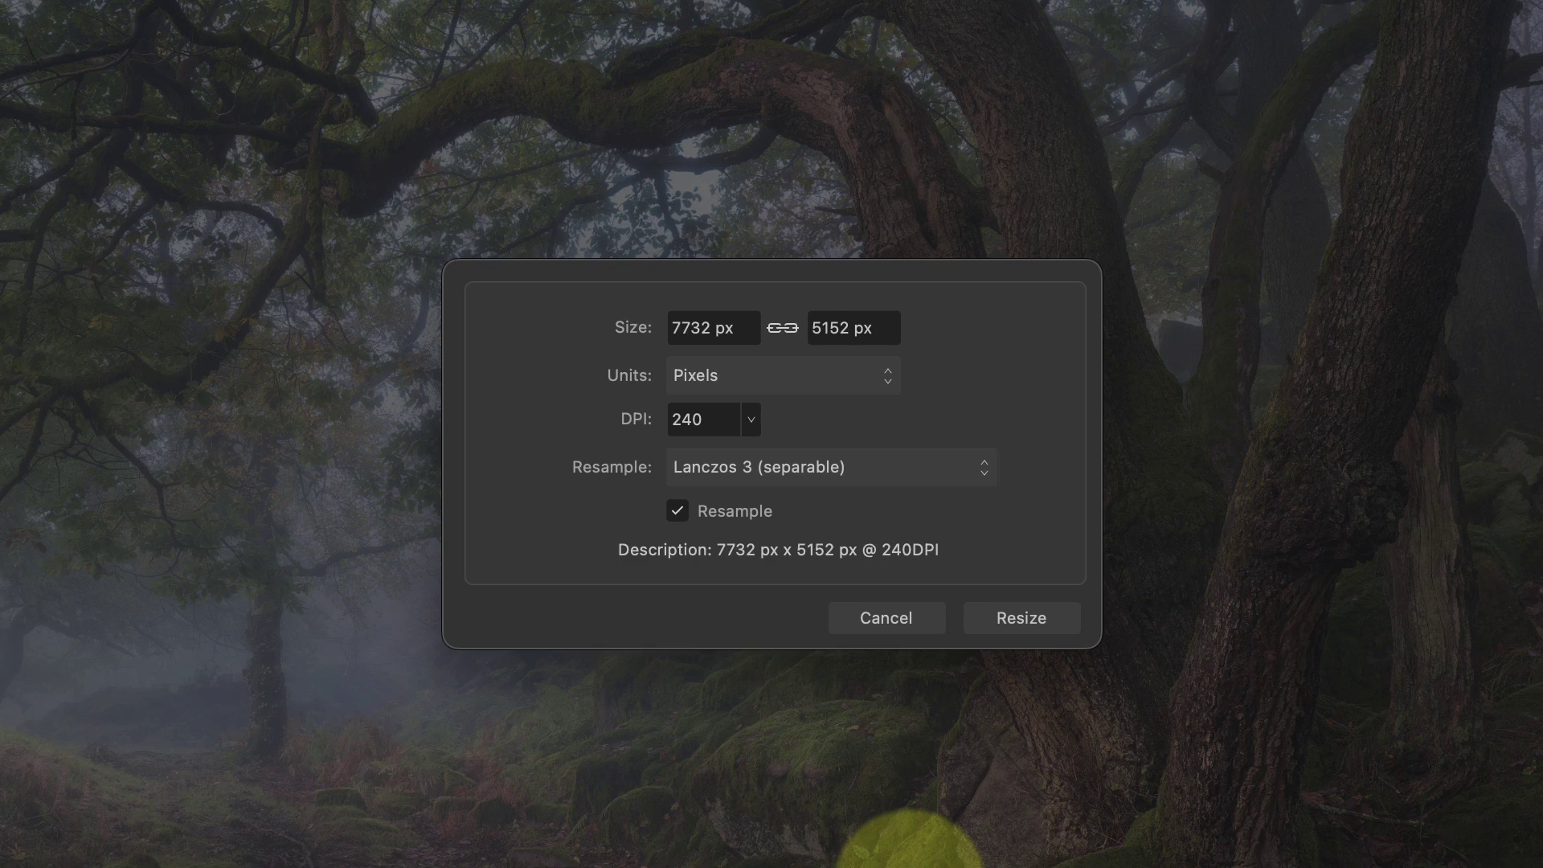
- Set width to 1280 px with linked proportions (height 852.9 px), keeping Lanczos 3 (separable)
click(676, 326)
text(1280)
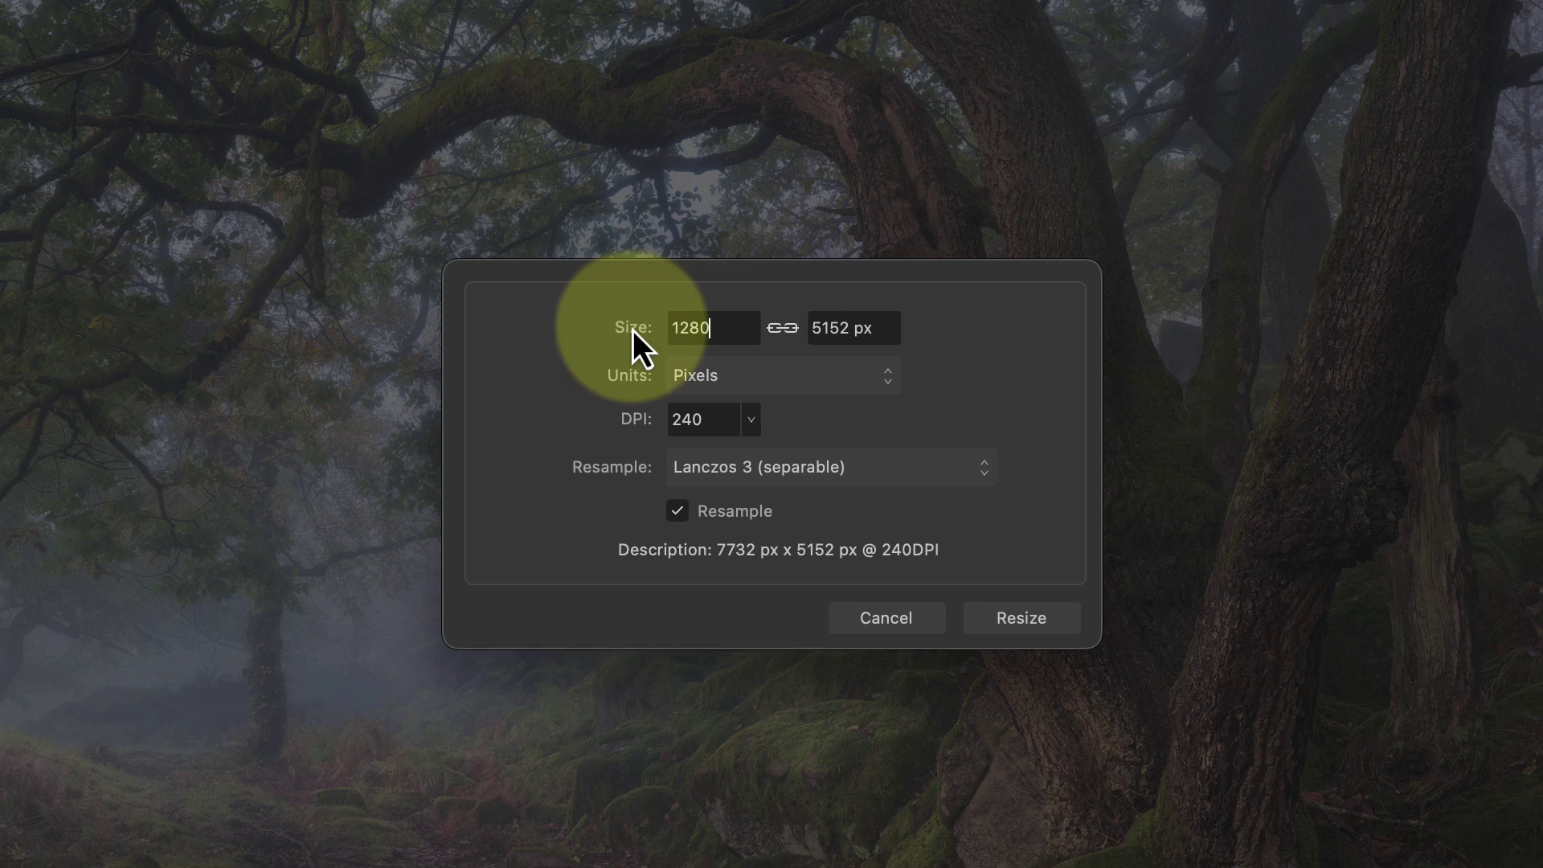
click(792, 329)
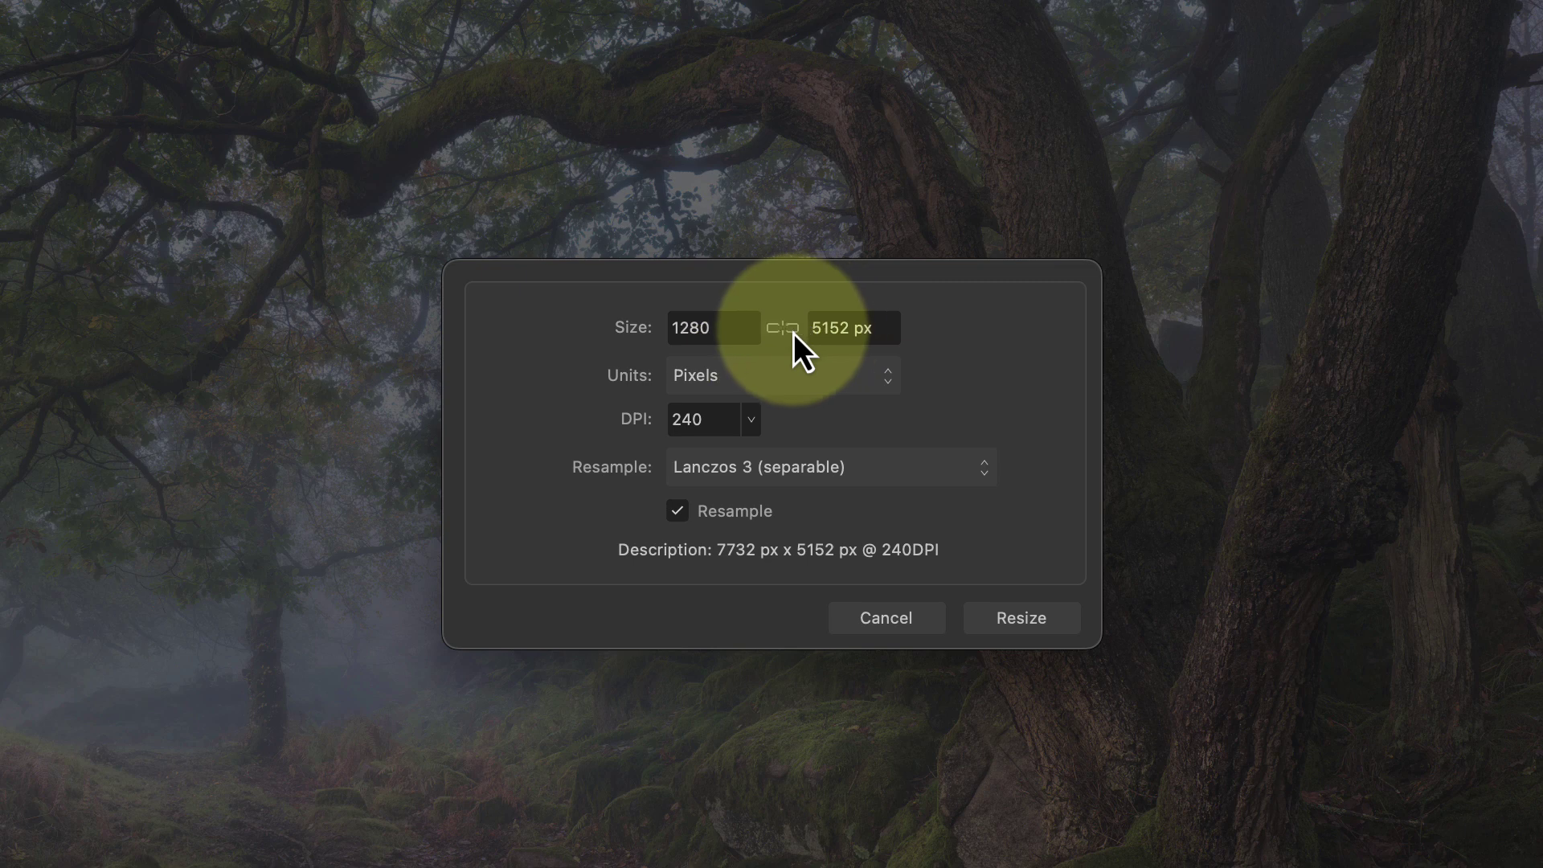
click(793, 333)
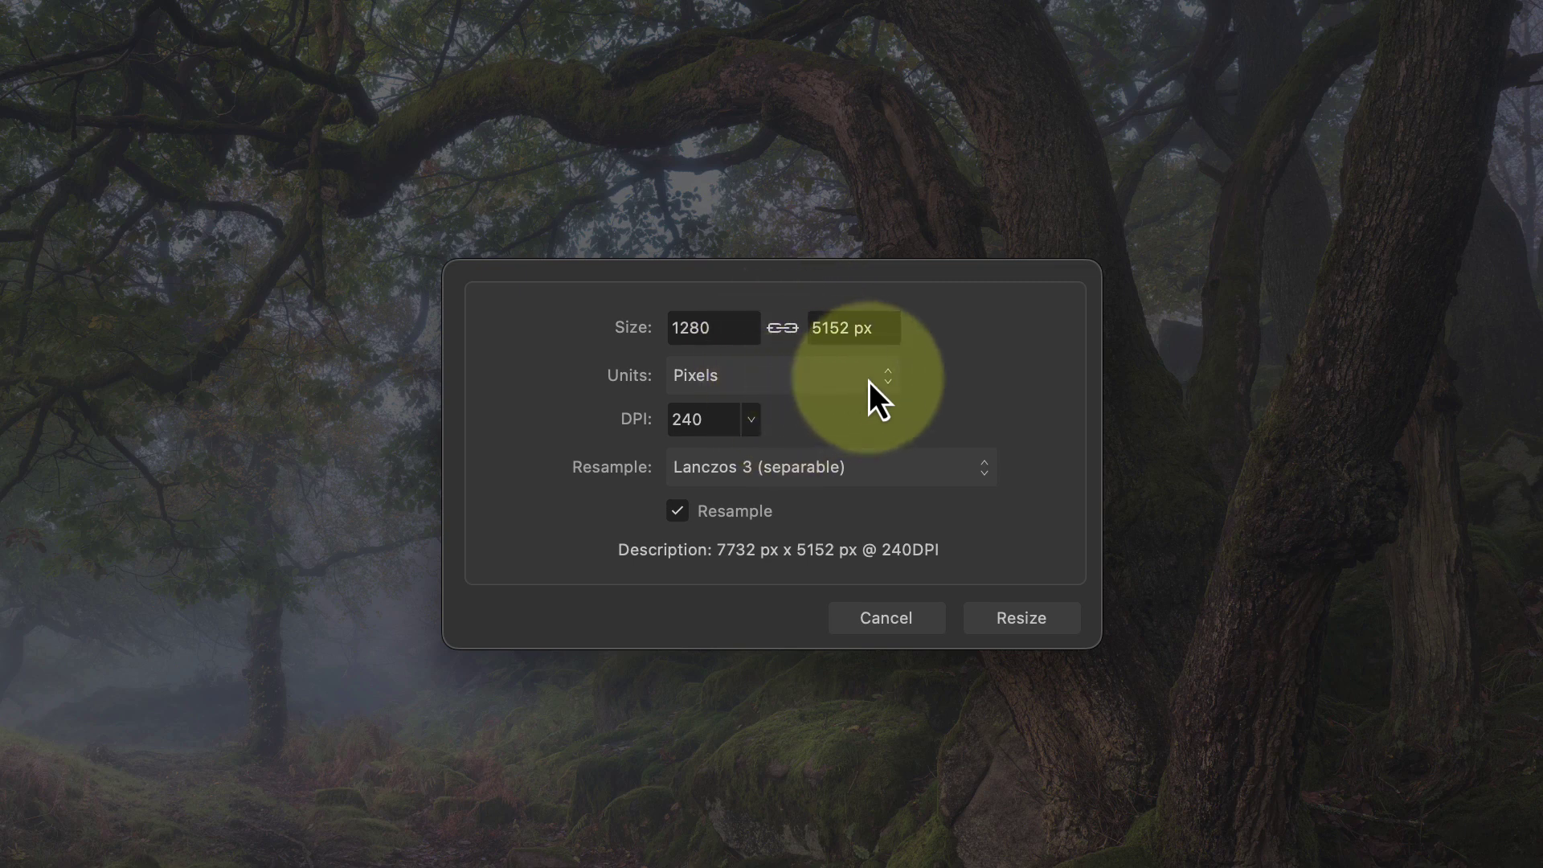
click(836, 333)
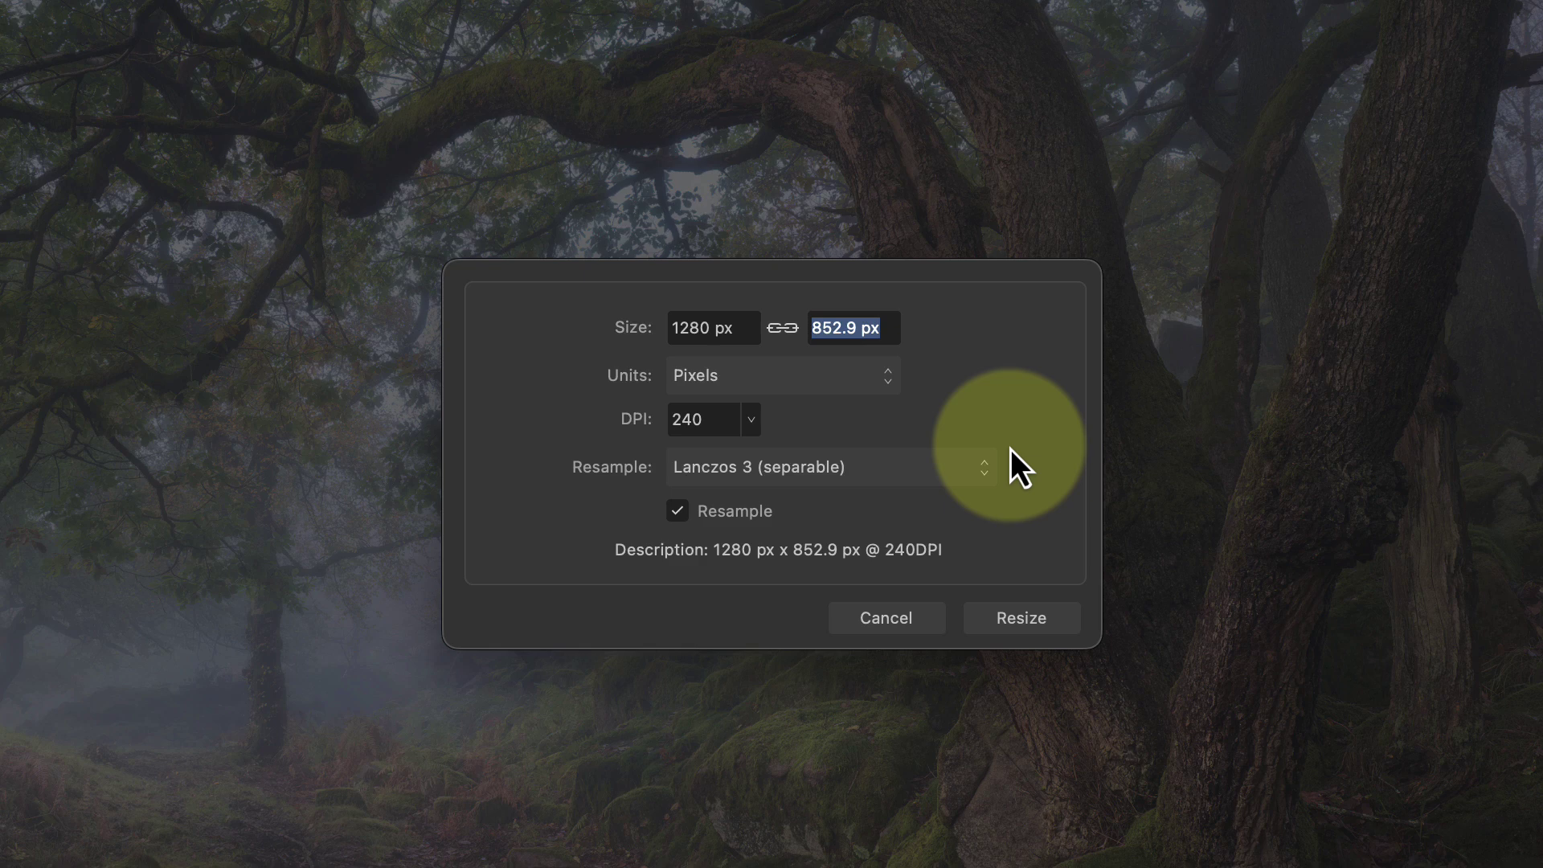
click(987, 480)
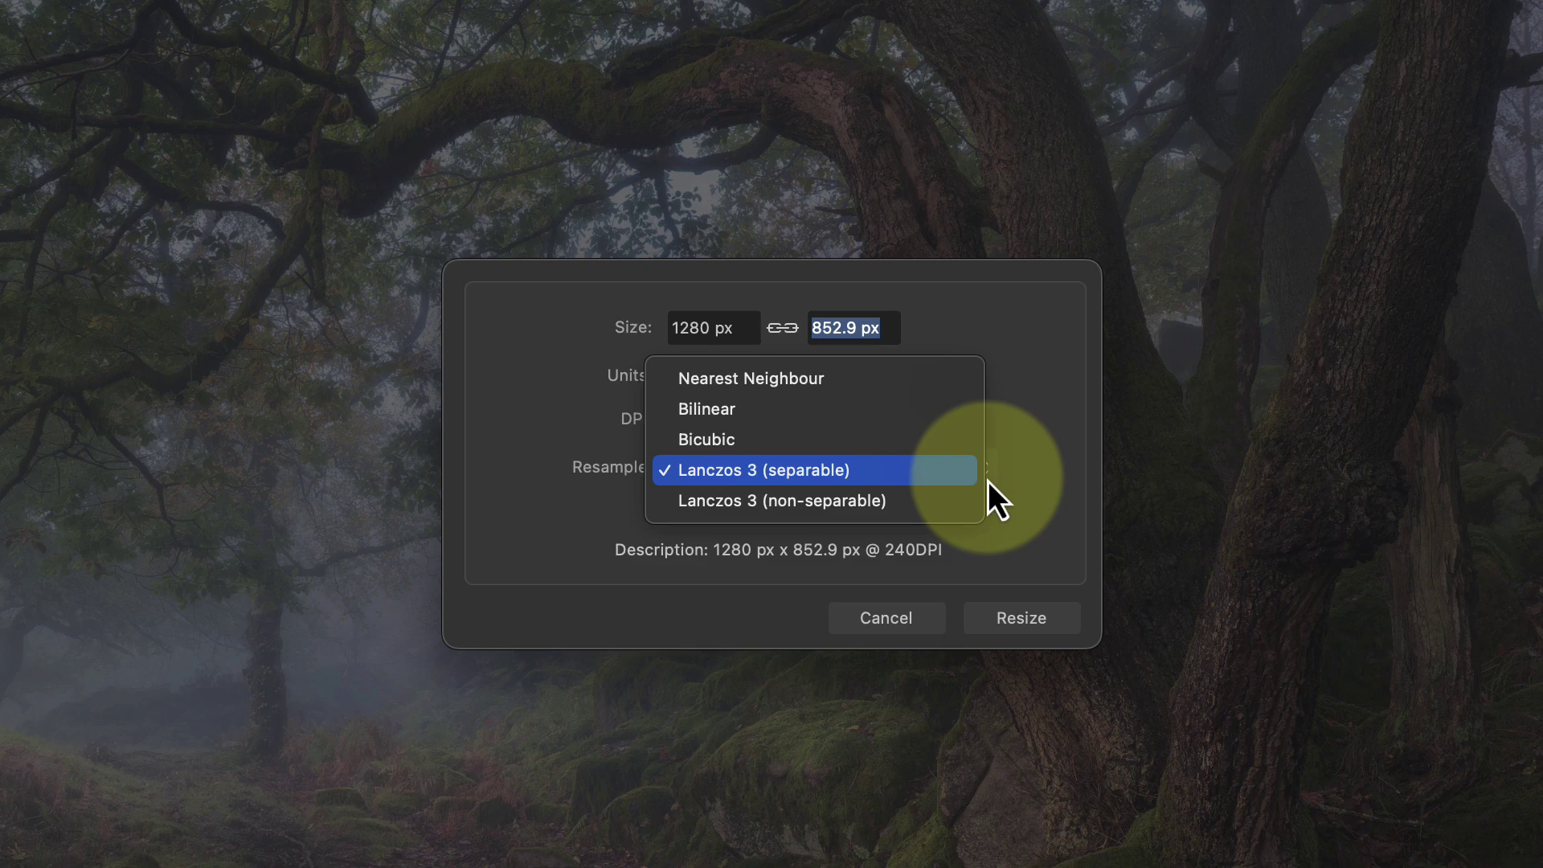
click(755, 481)
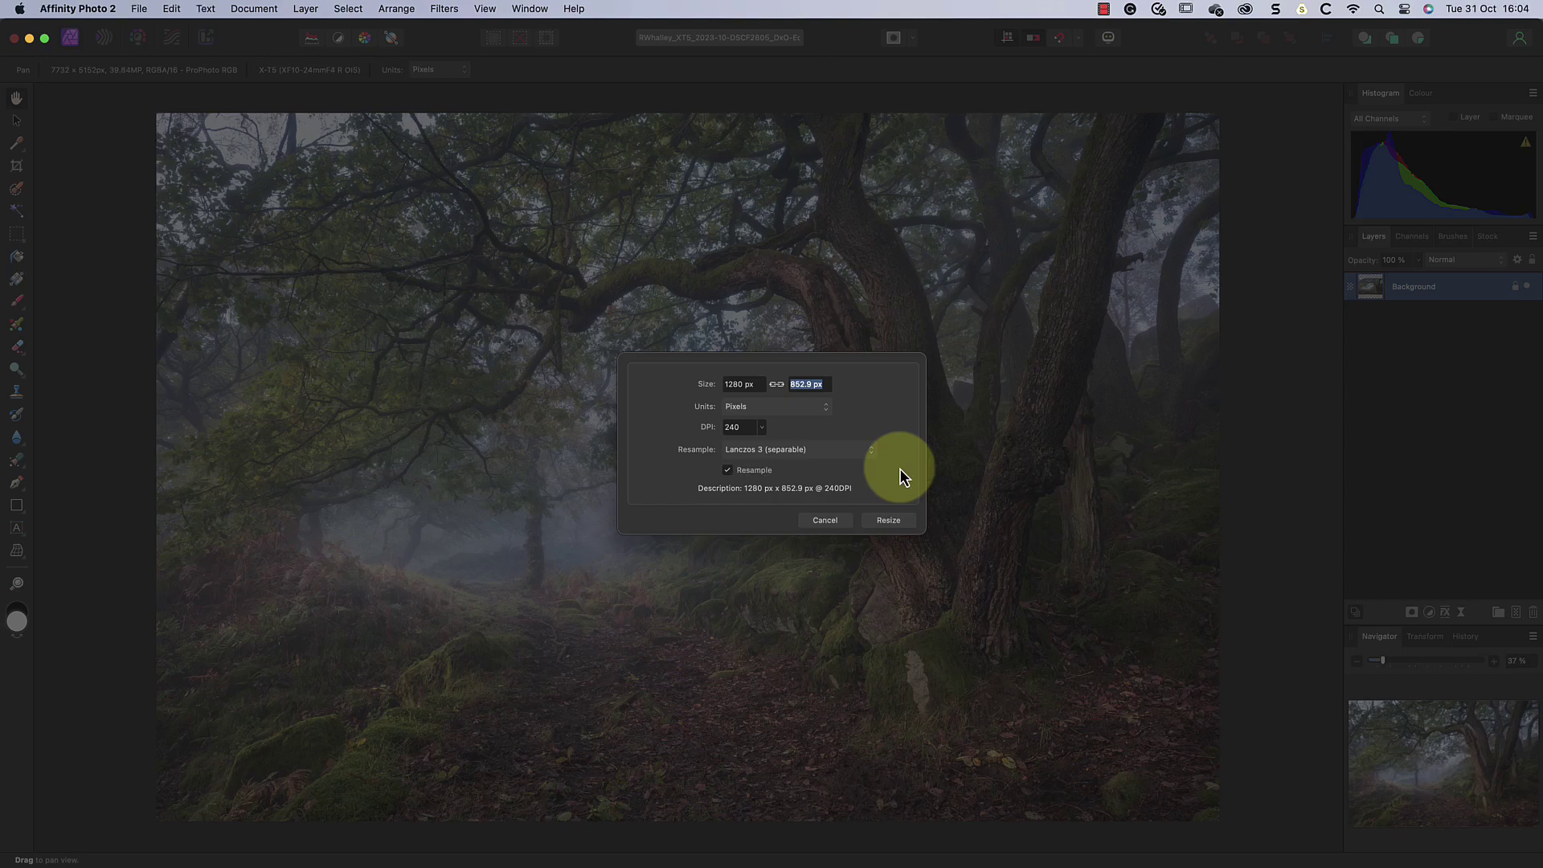
- Apply the resize to 1280 × 853 px and zoom the view back to 100%
click(885, 520)
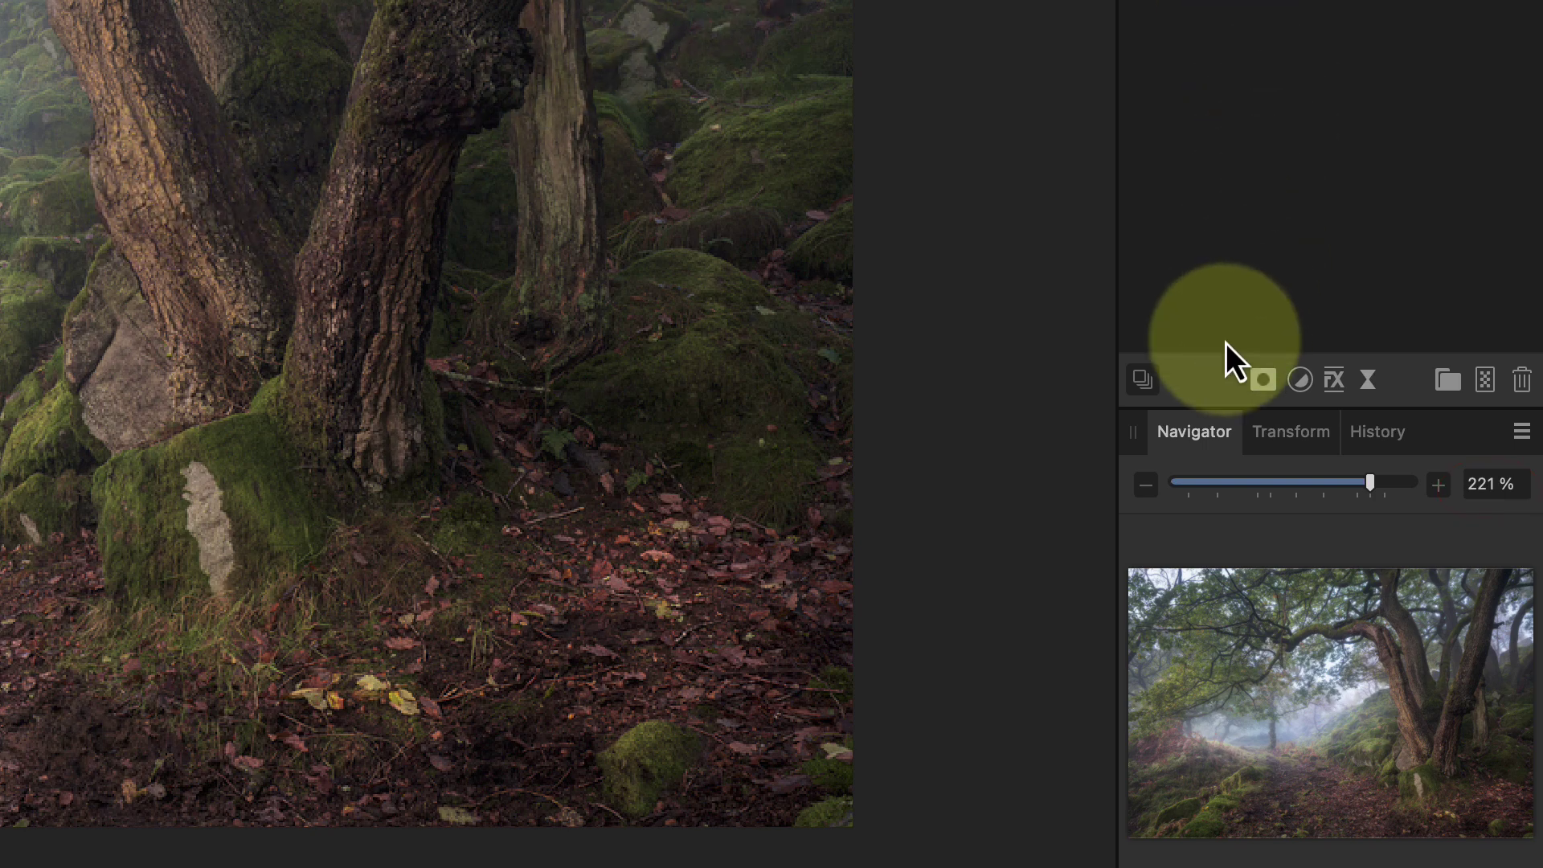
click(1146, 484)
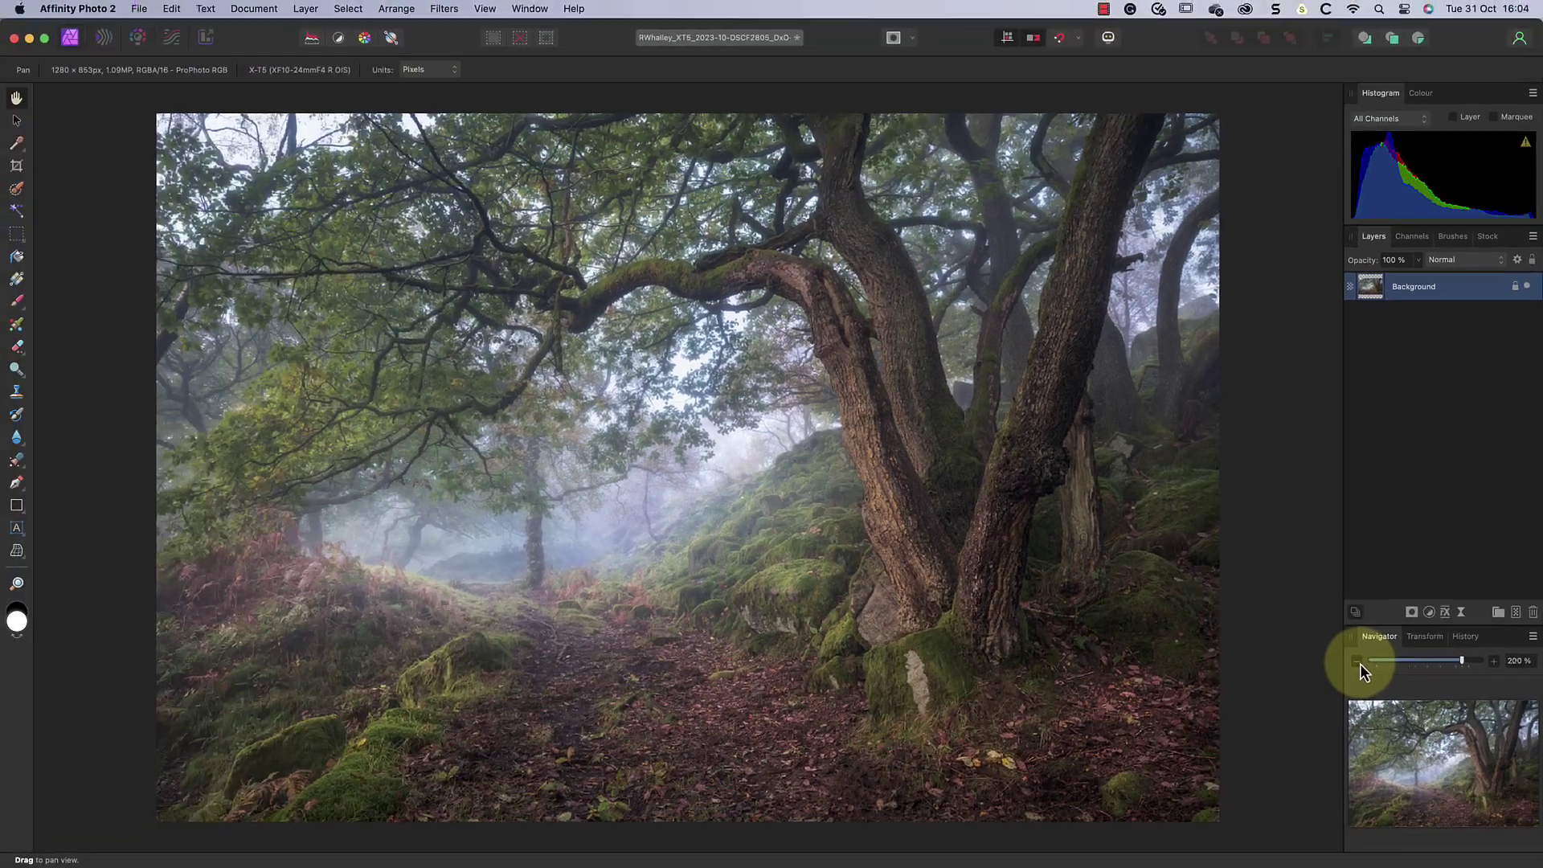
click(1357, 661)
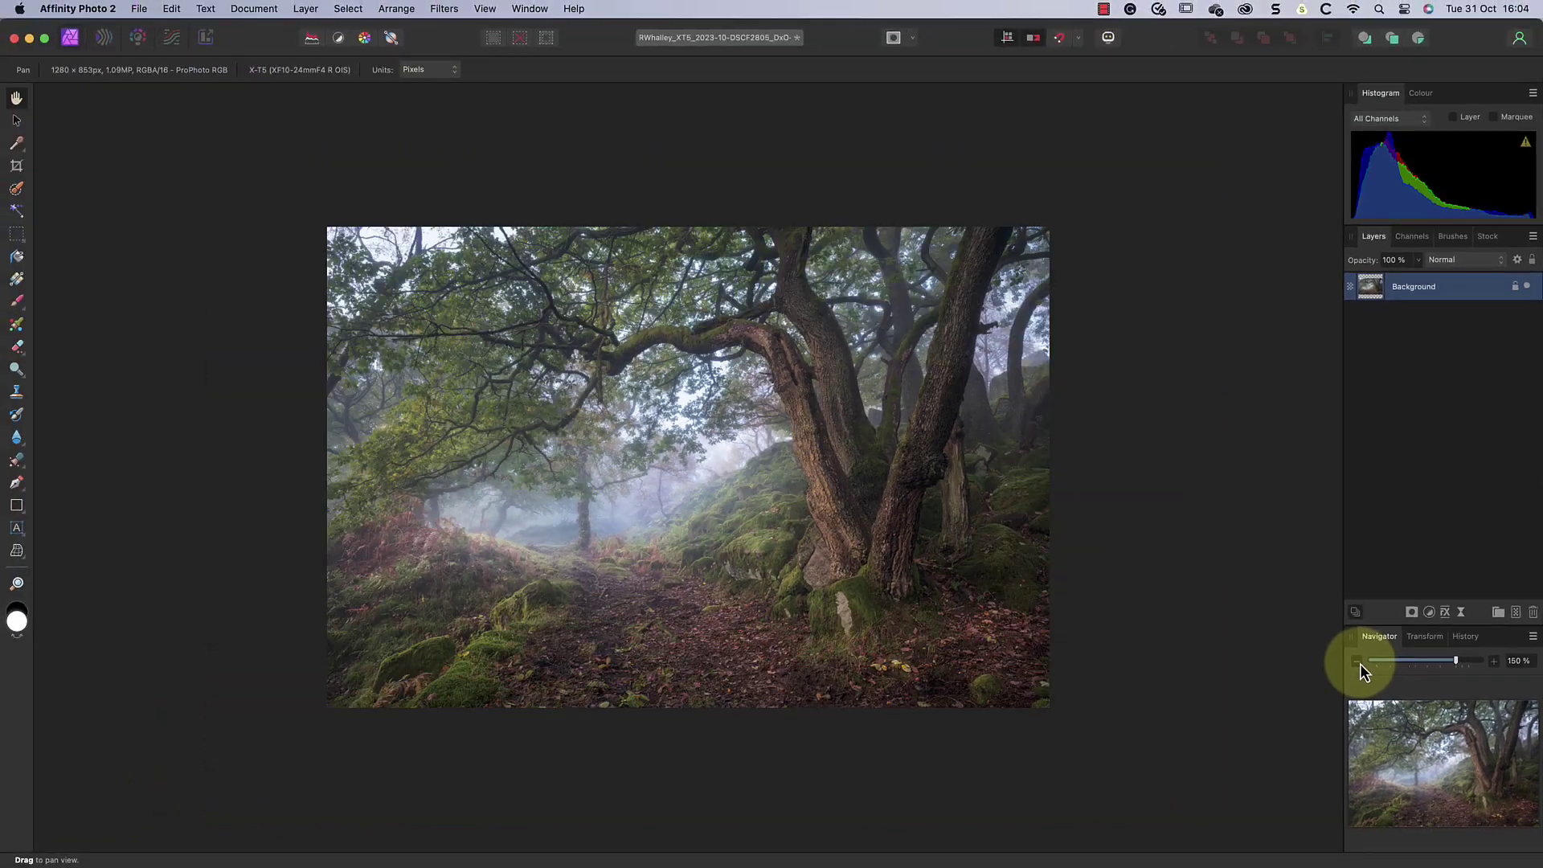
click(1357, 661)
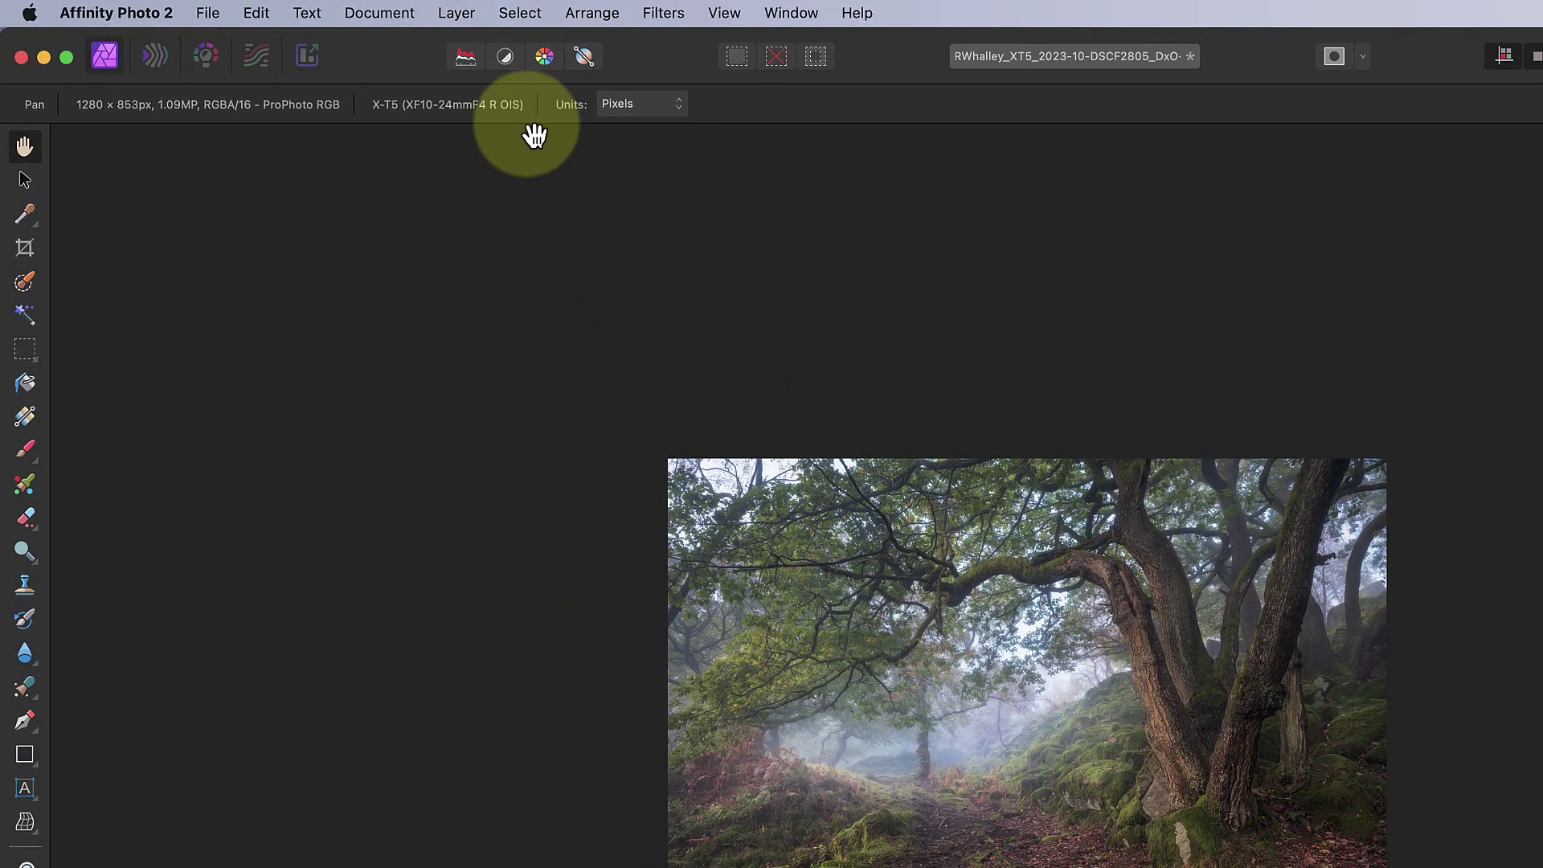
- Add a live Unsharp Mask filter from the Layer menu
click(454, 16)
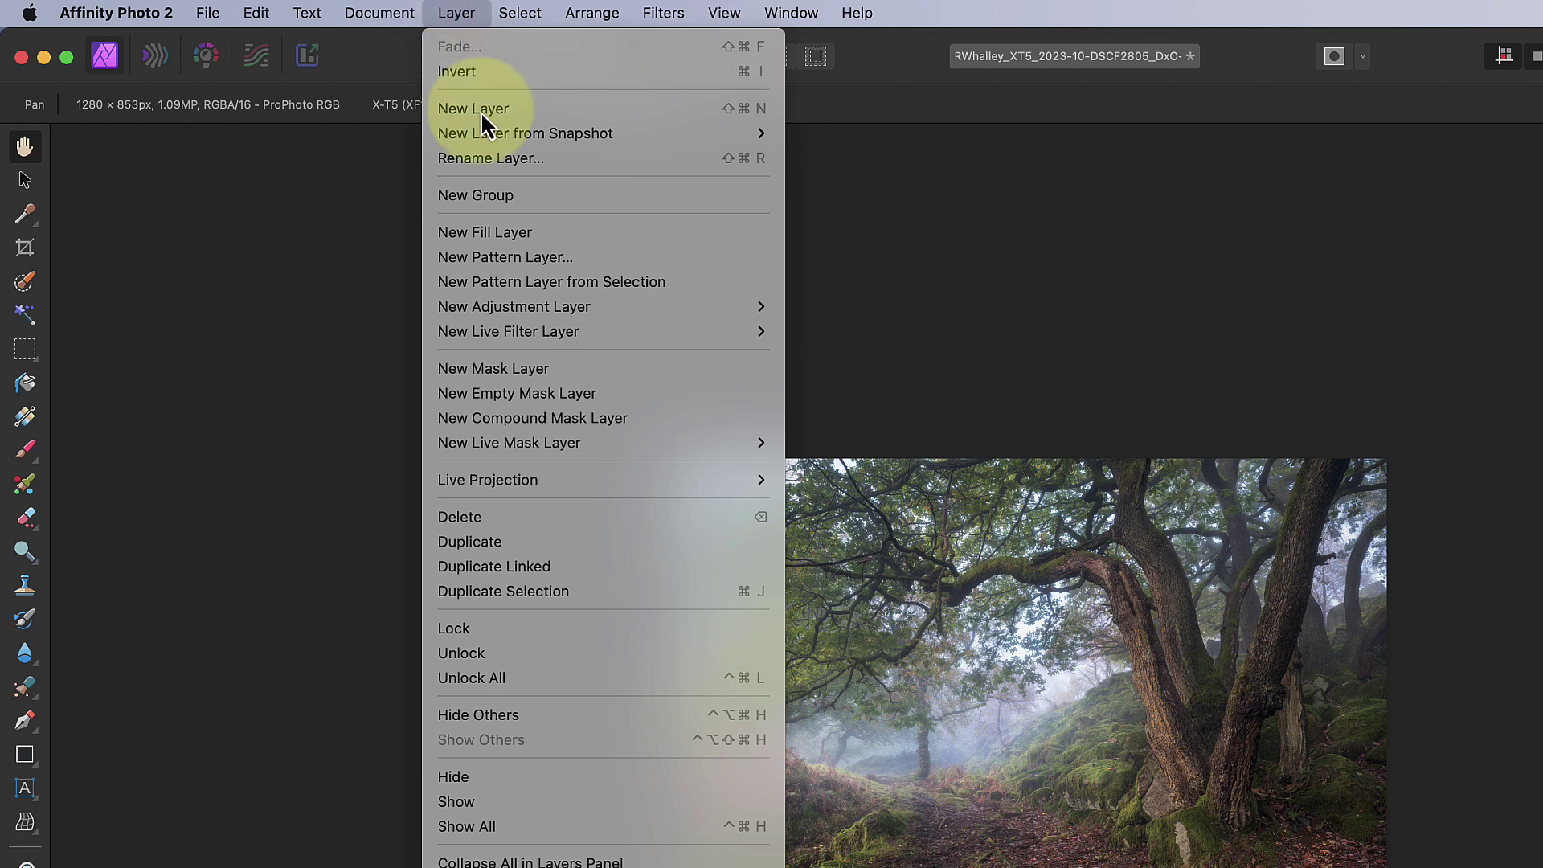
mouse_move(764, 336)
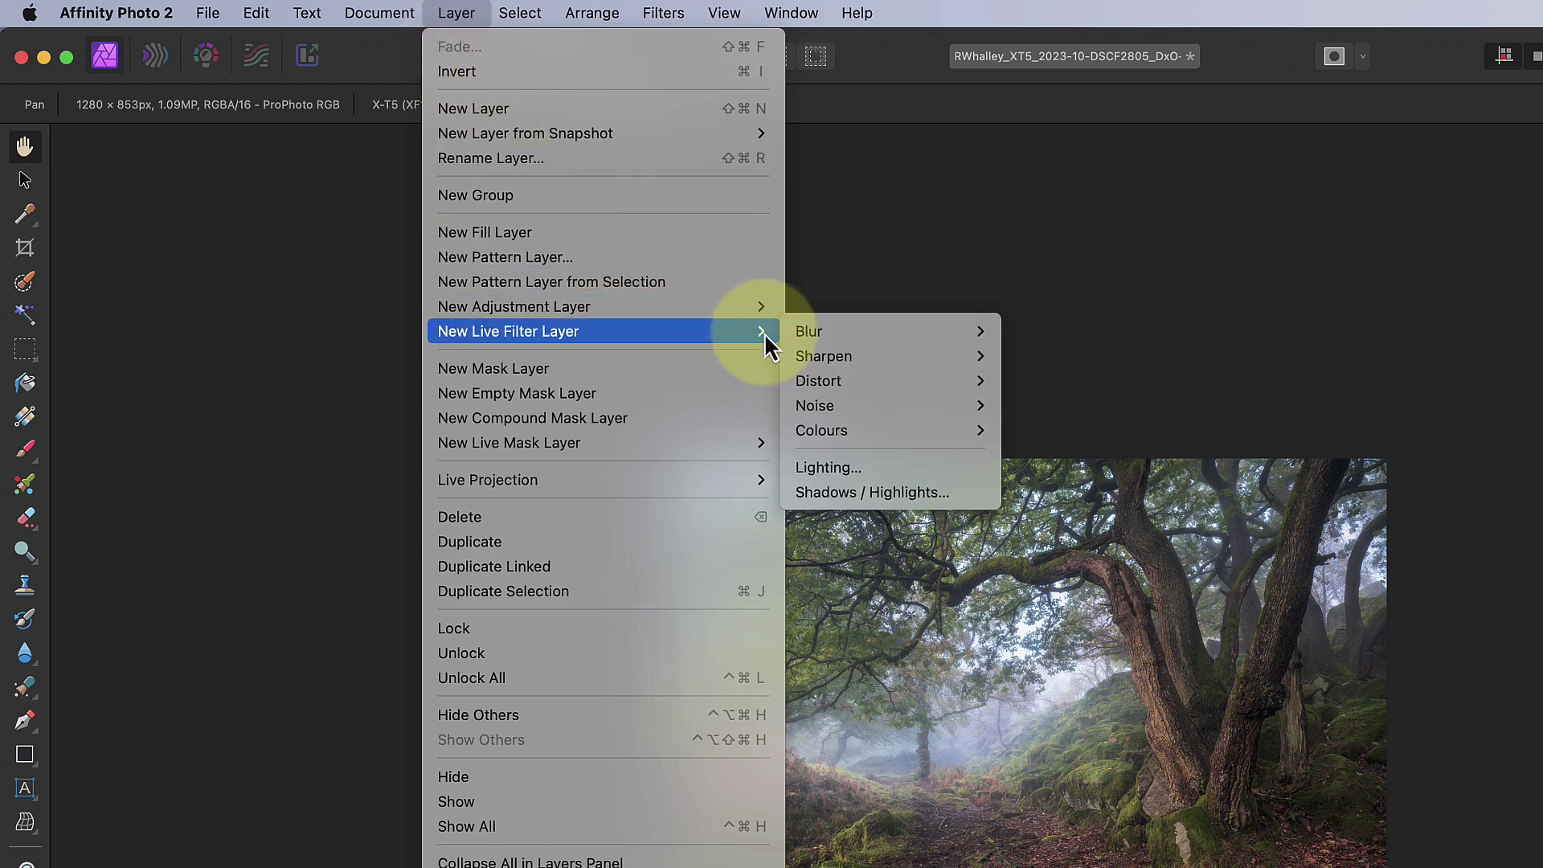
mouse_move(970, 364)
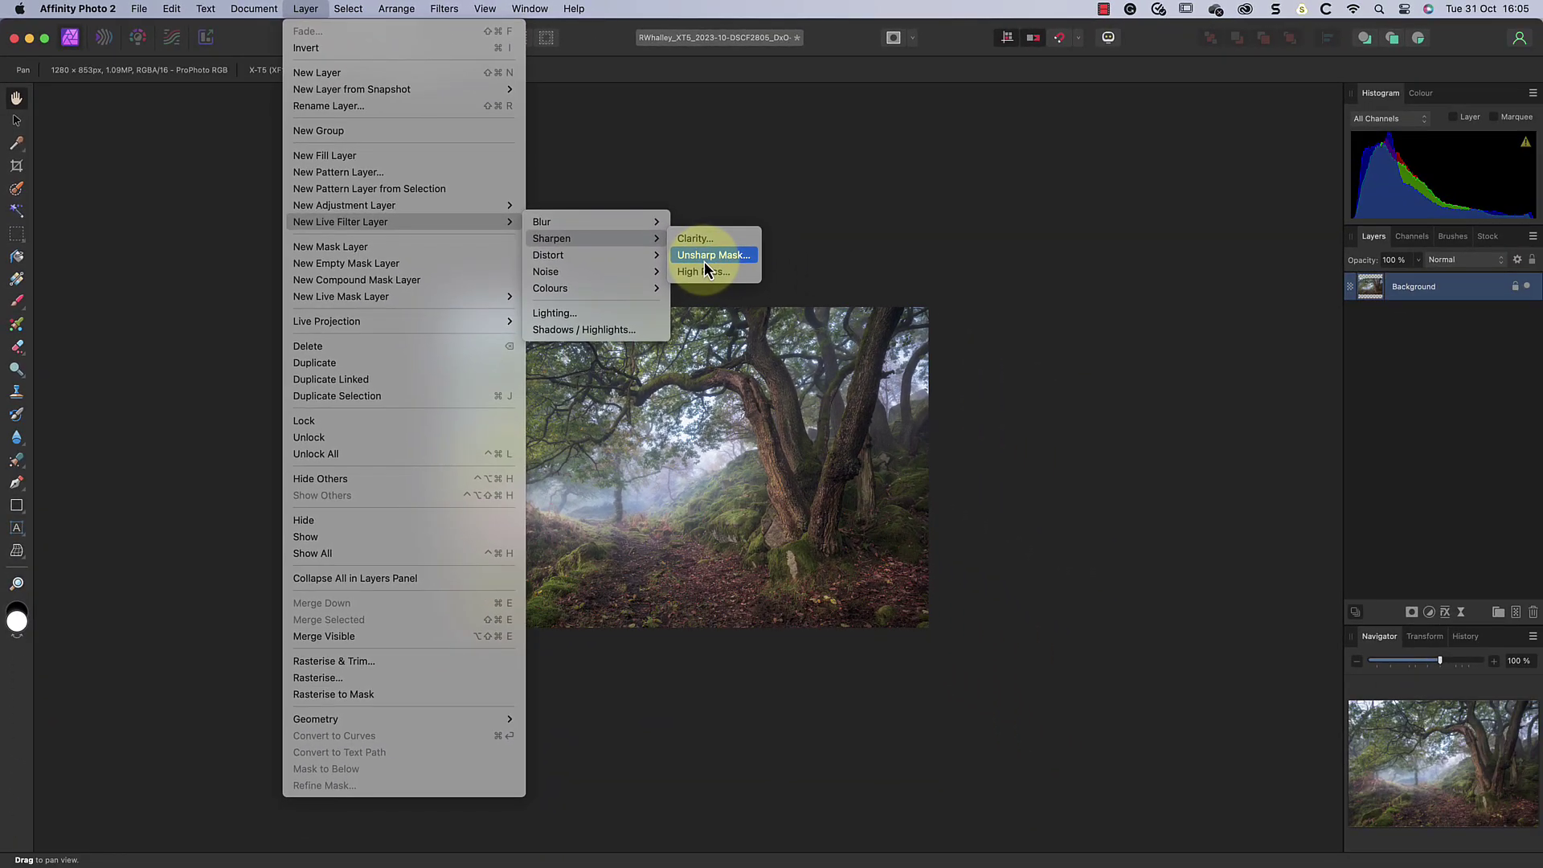
click(703, 256)
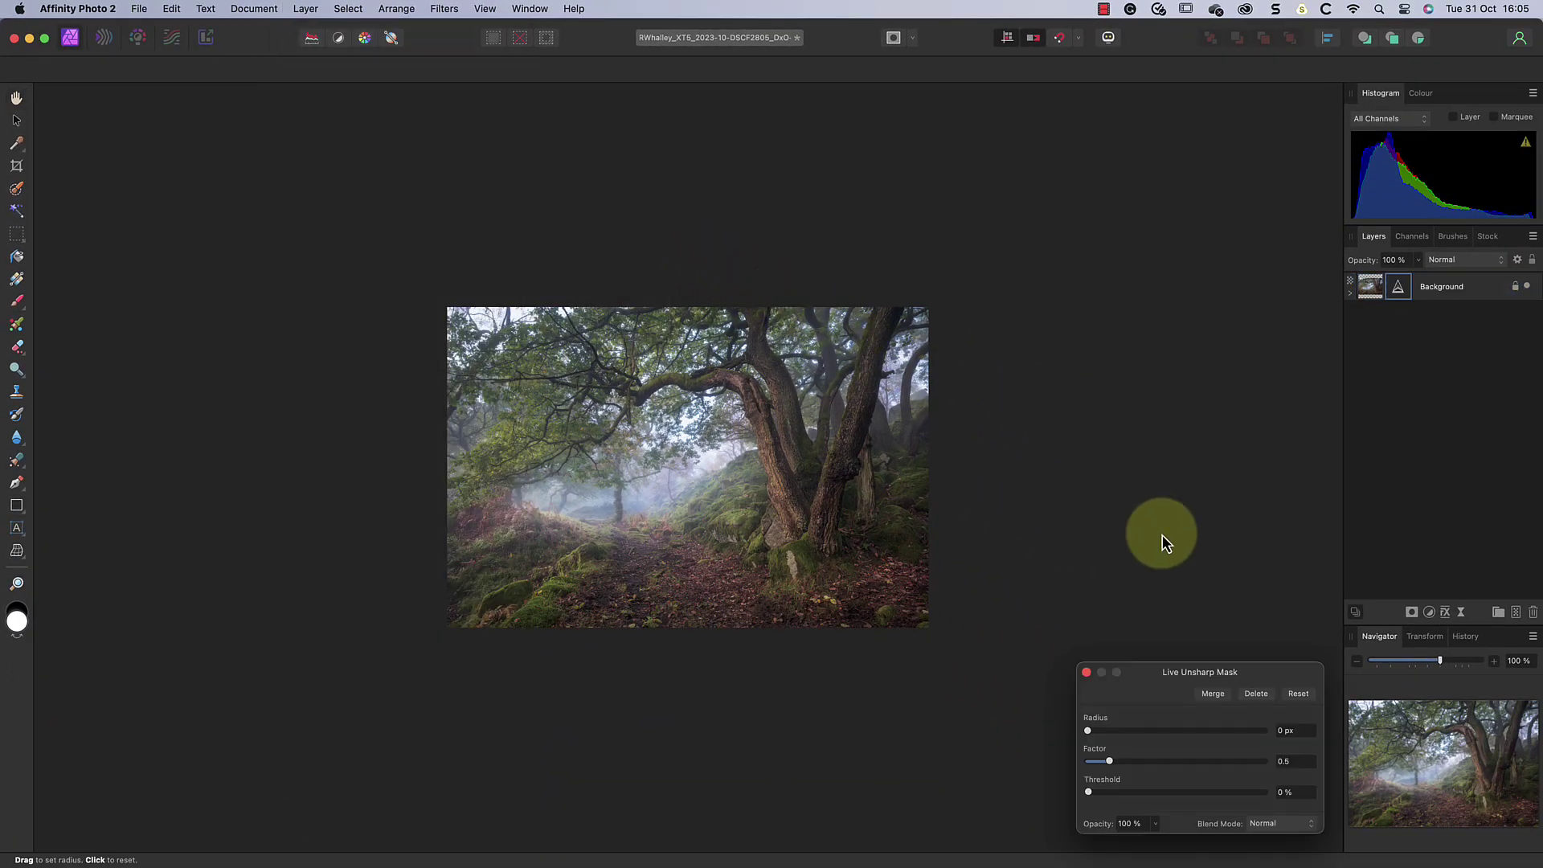
- Set the unsharp mask to Radius 0.8 px and Factor about 0.86, then close it
drag(1087, 730, 1105, 732)
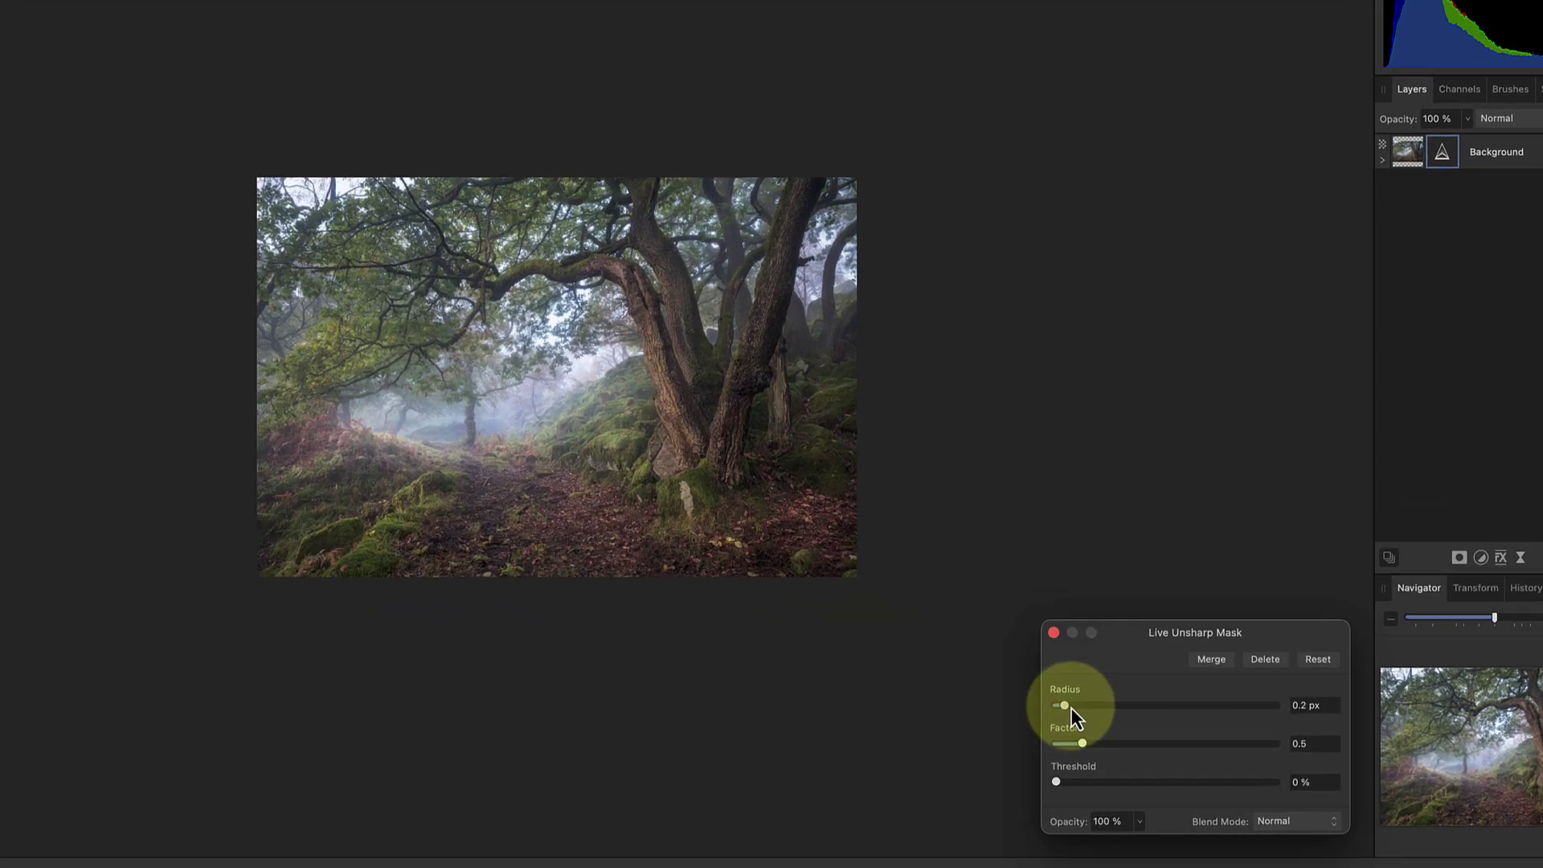
drag(1049, 681, 1073, 681)
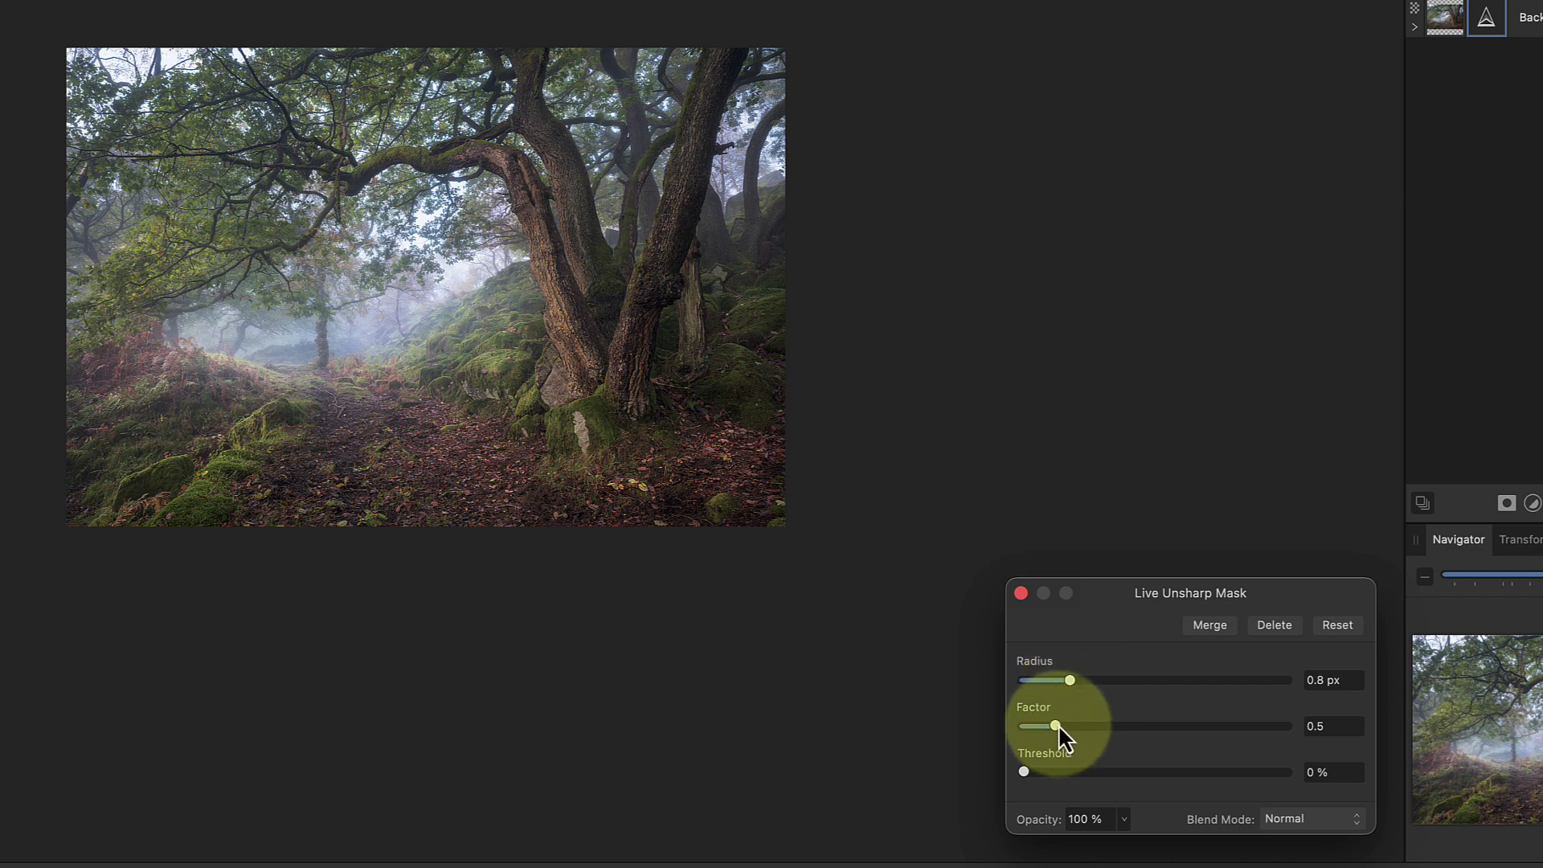
drag(1056, 726, 1202, 726)
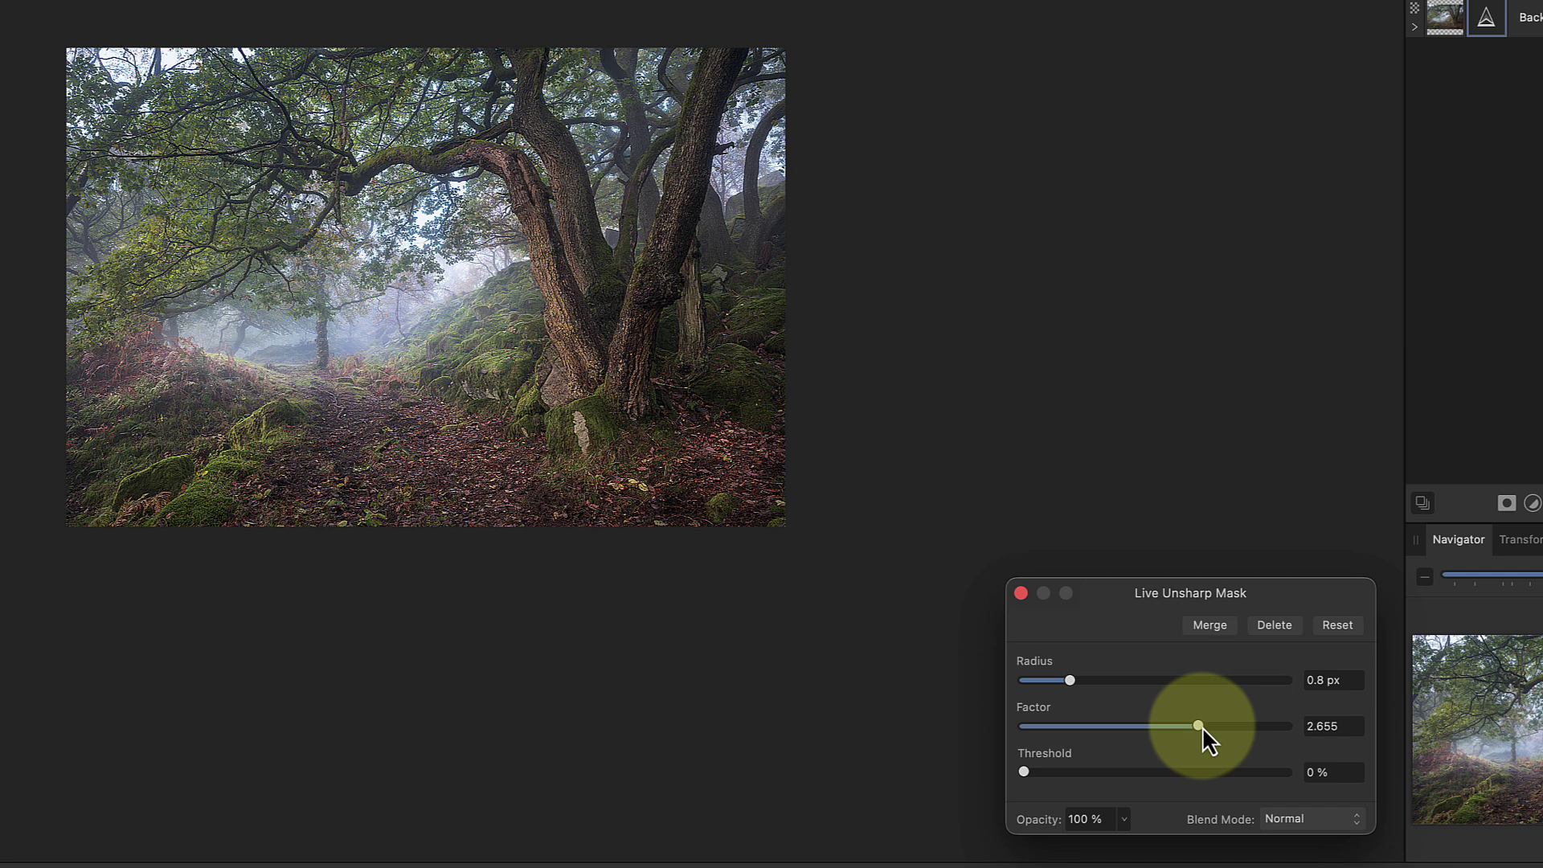
drag(1202, 725, 1081, 730)
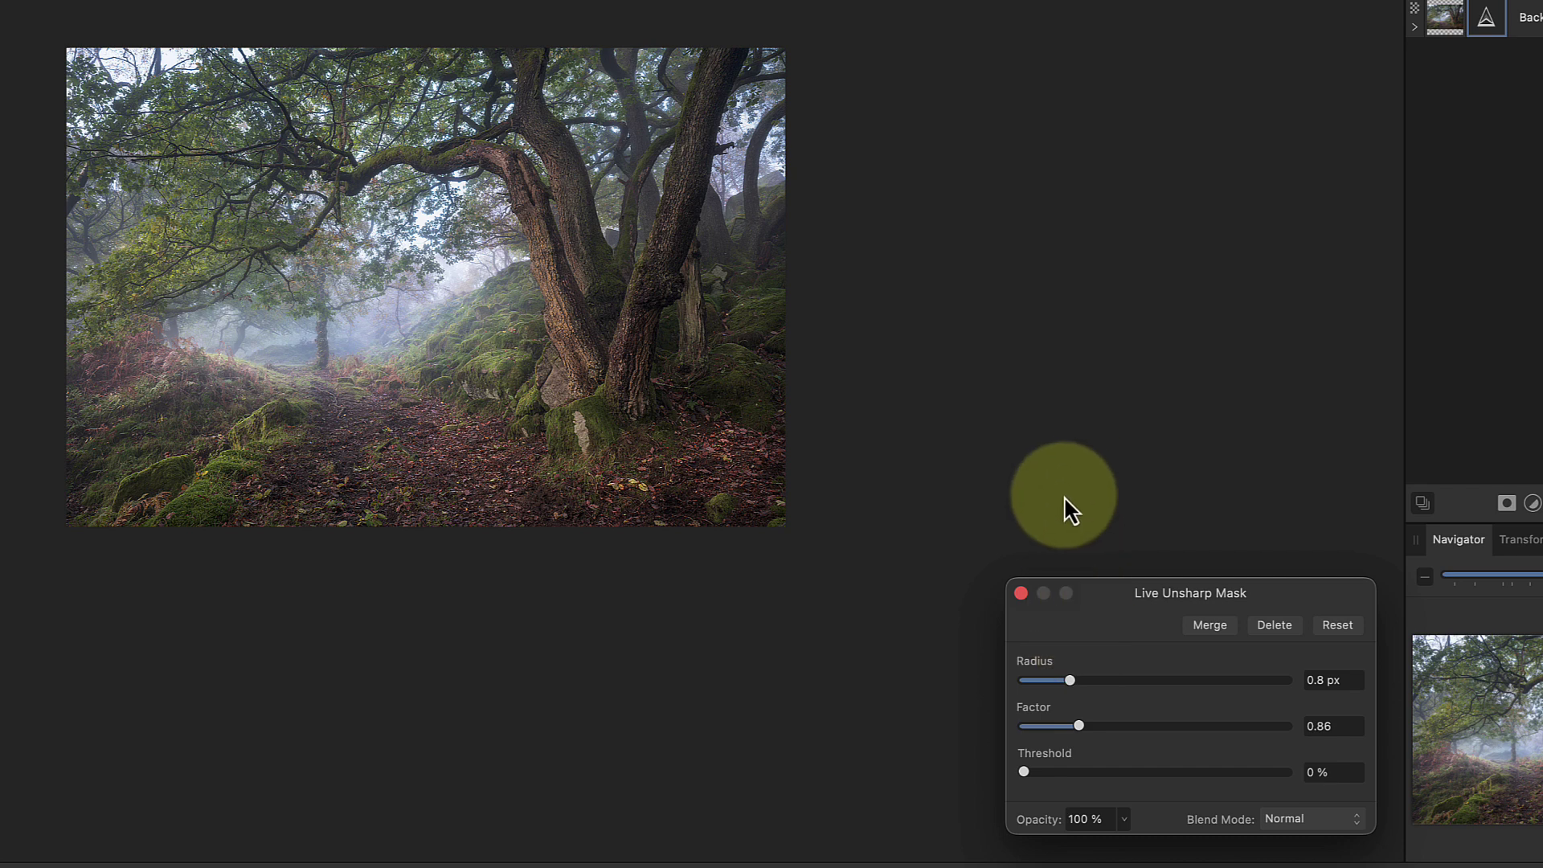
click(1021, 593)
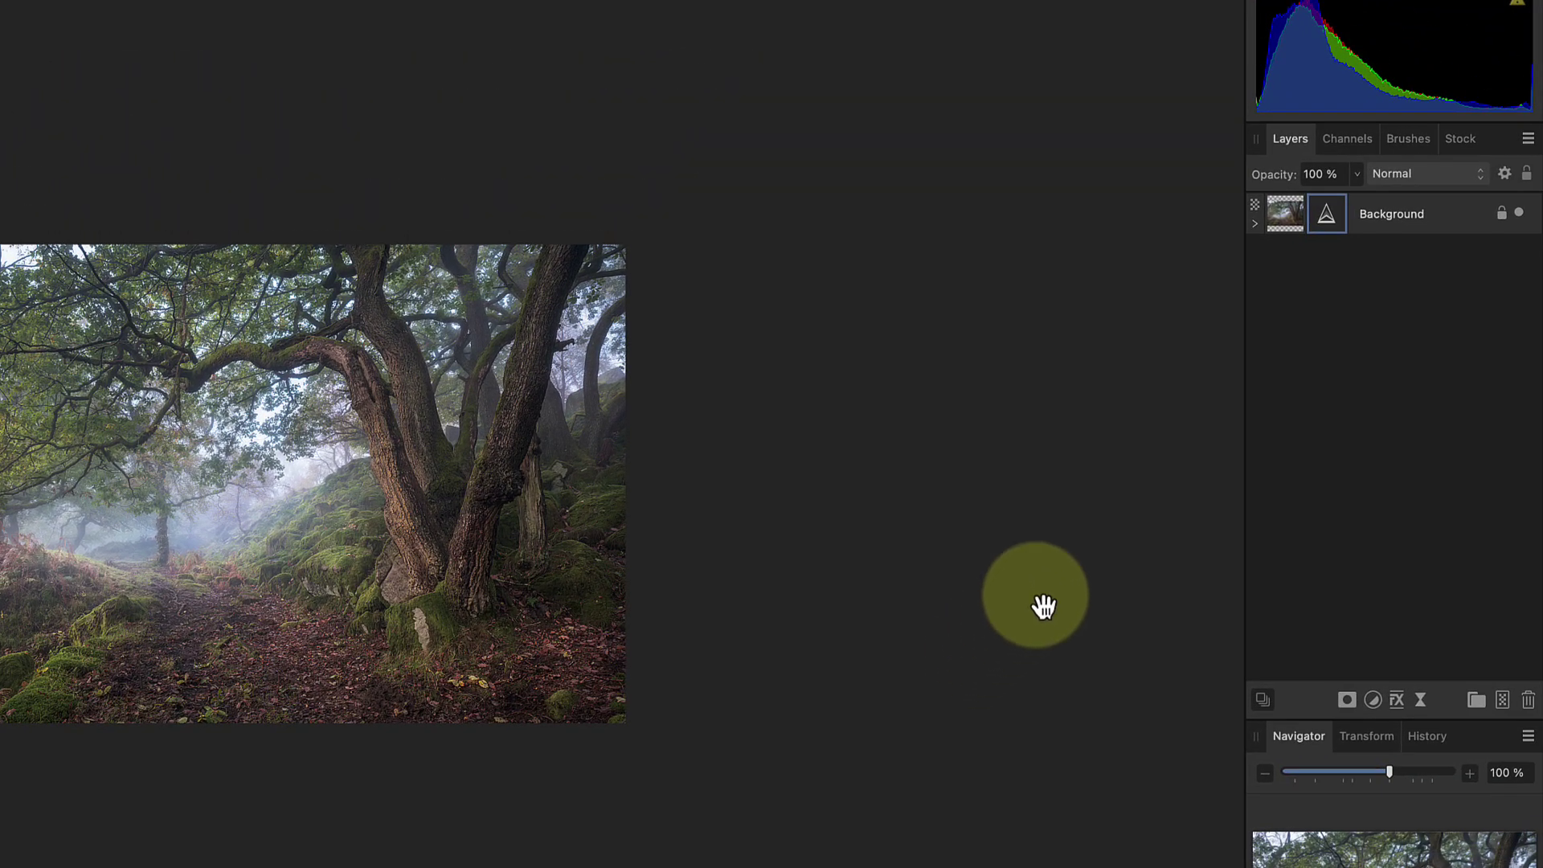
- Expand Background to show the Unsharp Mask filter and toggle it off and on, leaving it on
click(1255, 224)
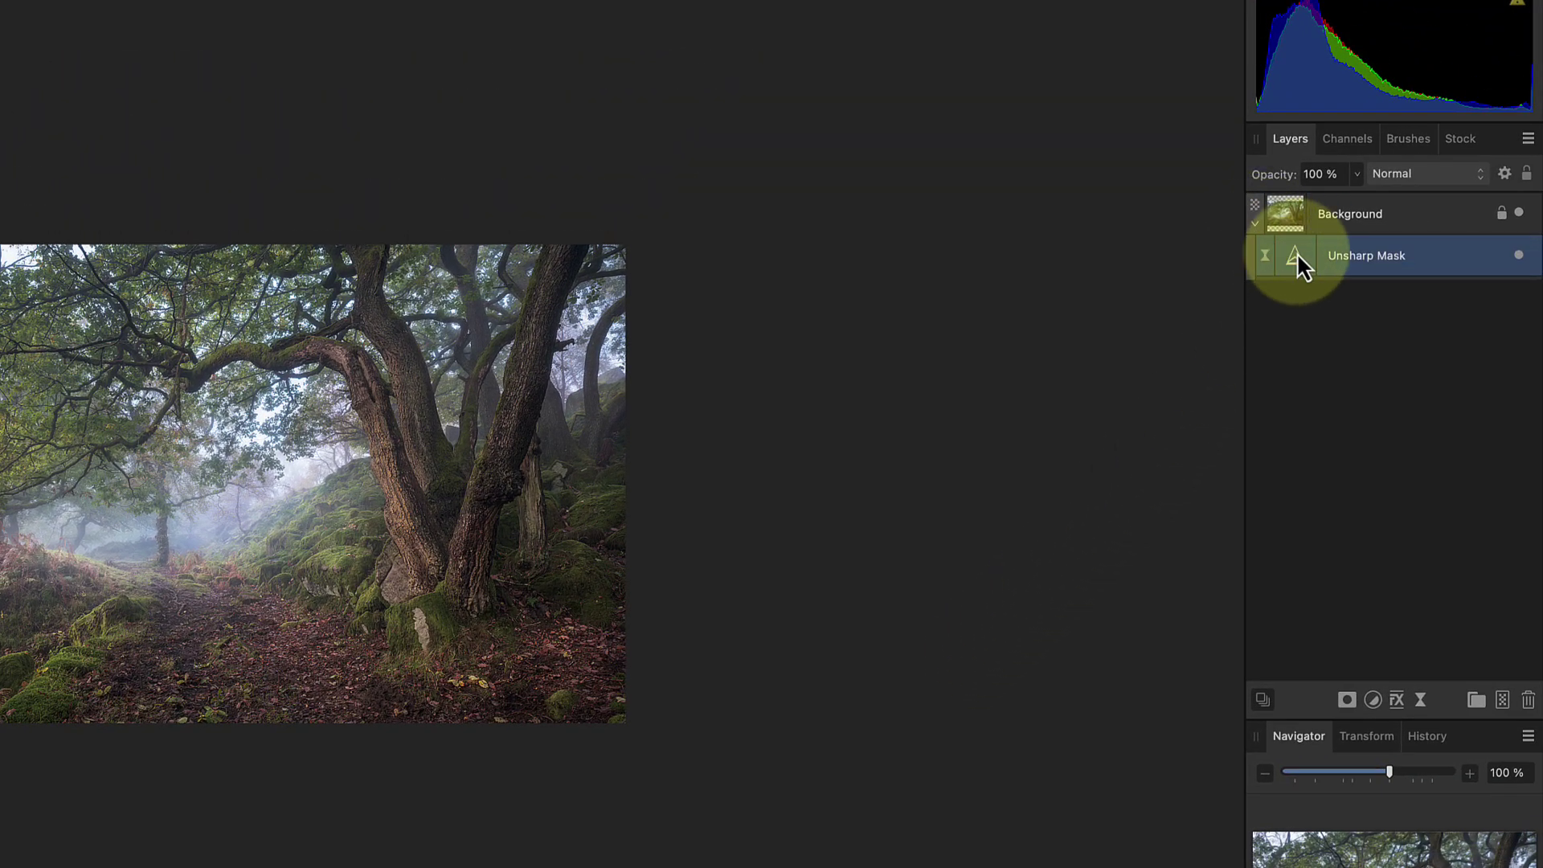
click(1519, 256)
click(1518, 255)
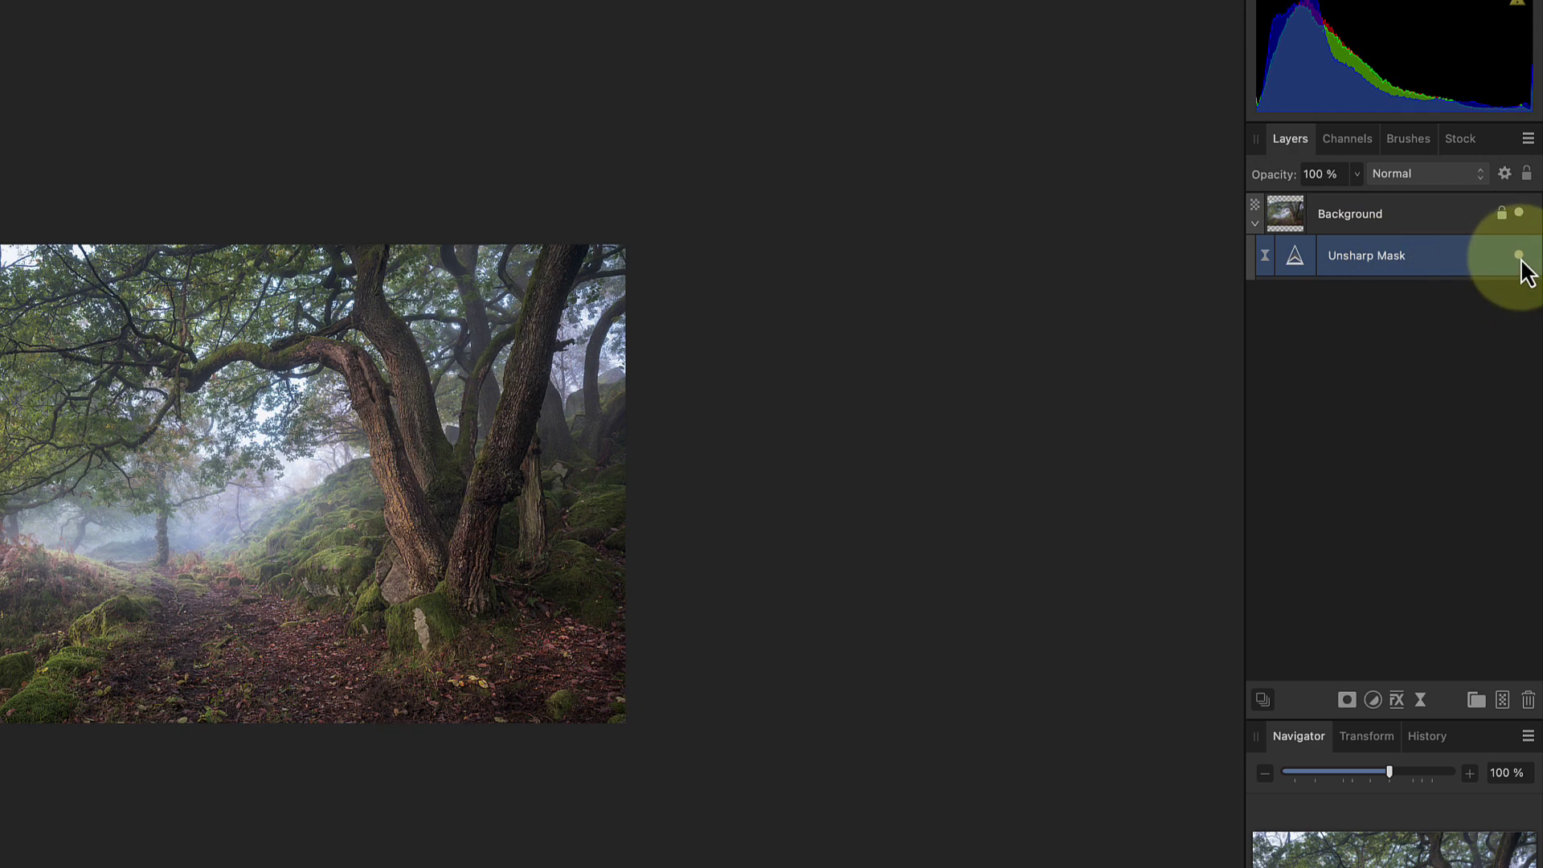
click(1519, 255)
click(1519, 256)
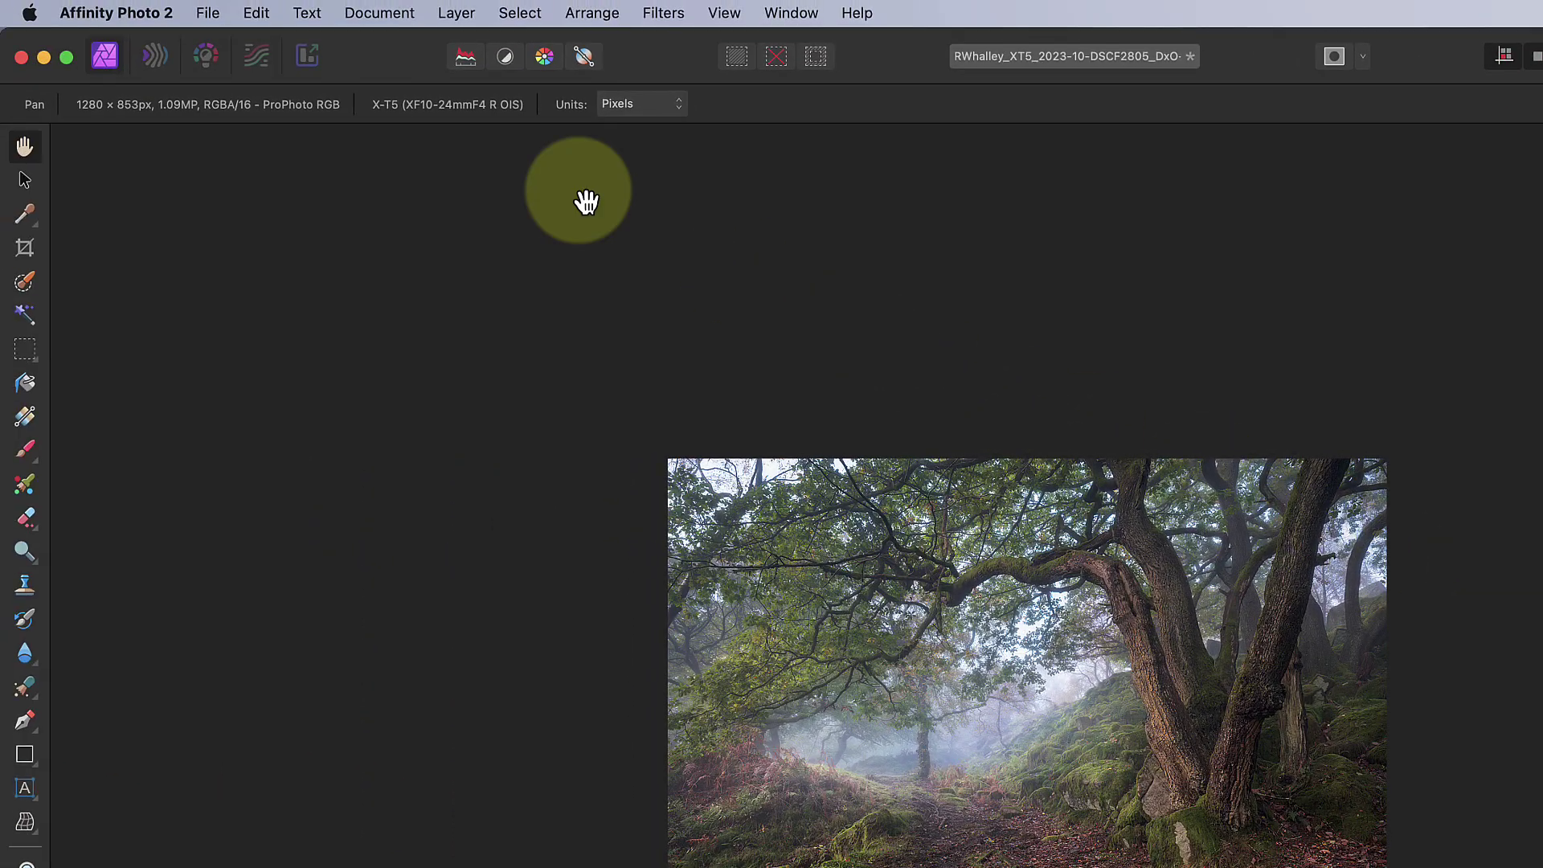
- Open the Export dialog from the File menu
click(204, 16)
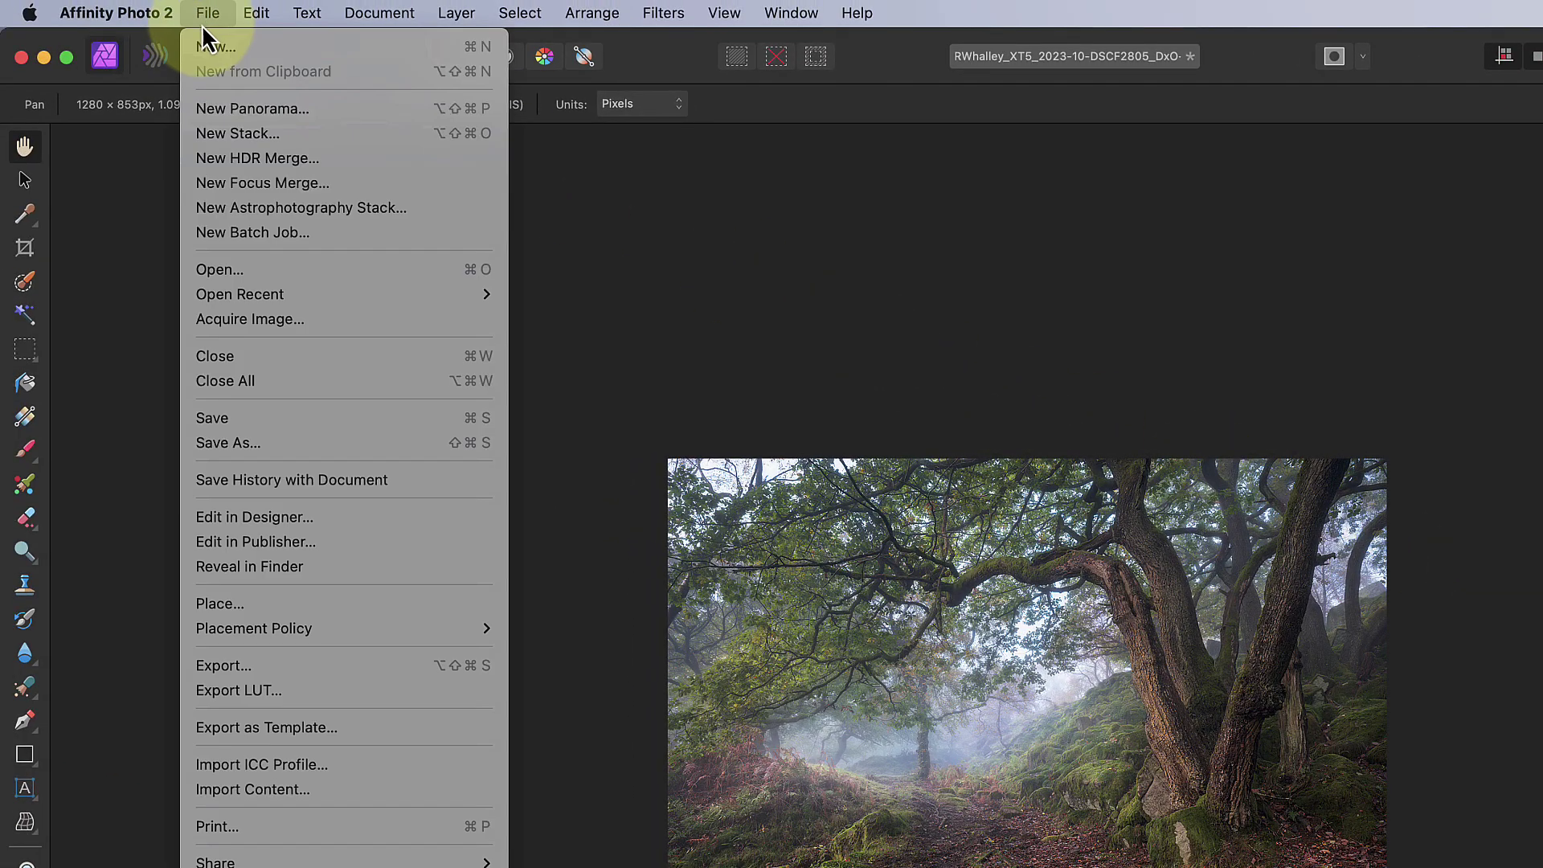
click(252, 665)
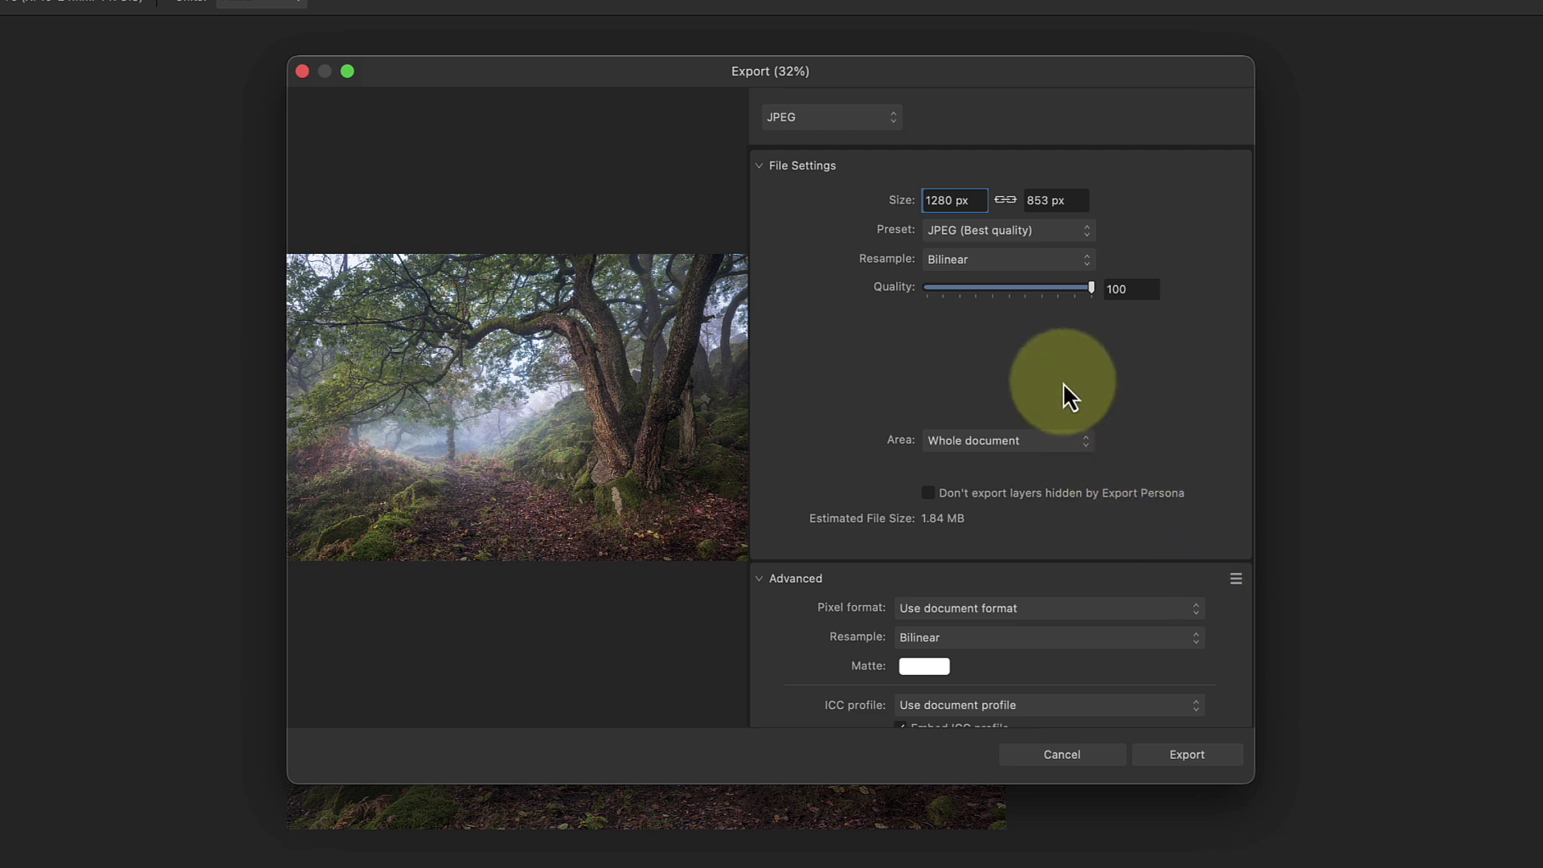
- Switch the export format to WEBP, then back to JPEG
click(896, 119)
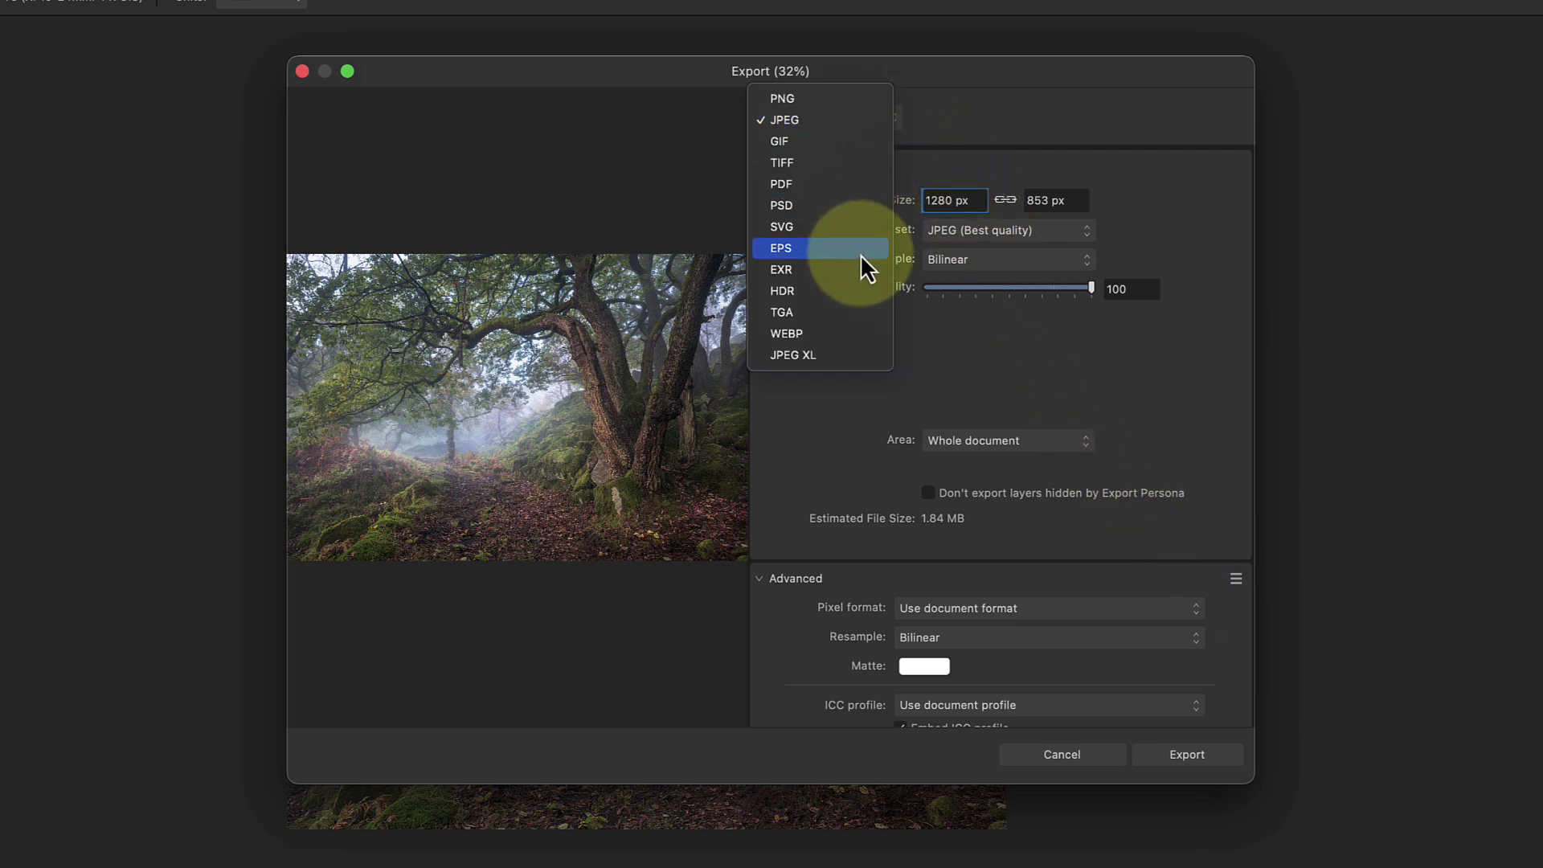
click(866, 330)
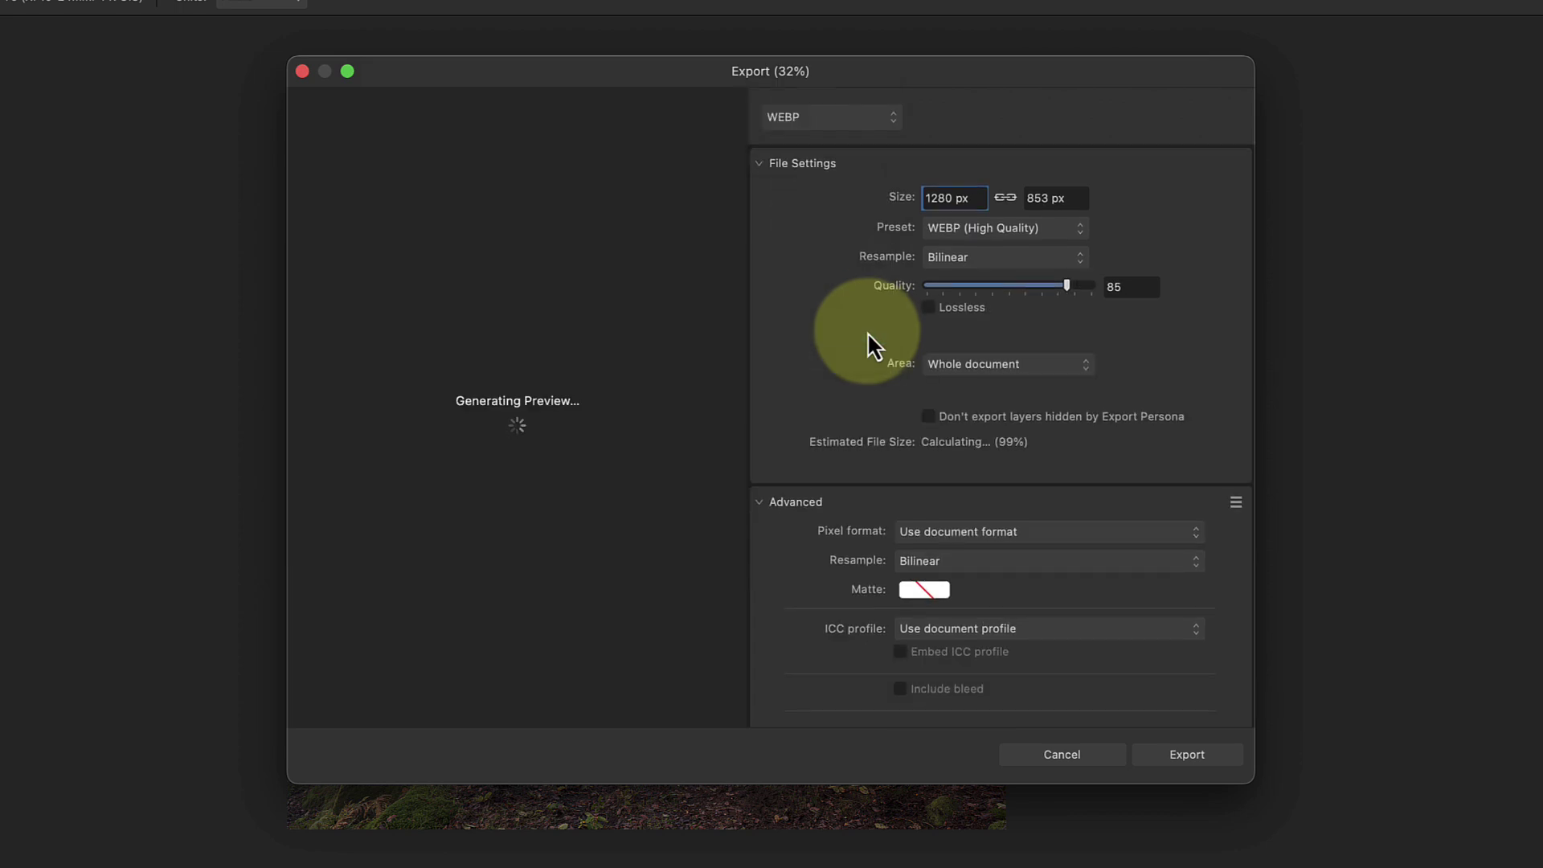
click(885, 119)
scroll(879, 113, up, 2)
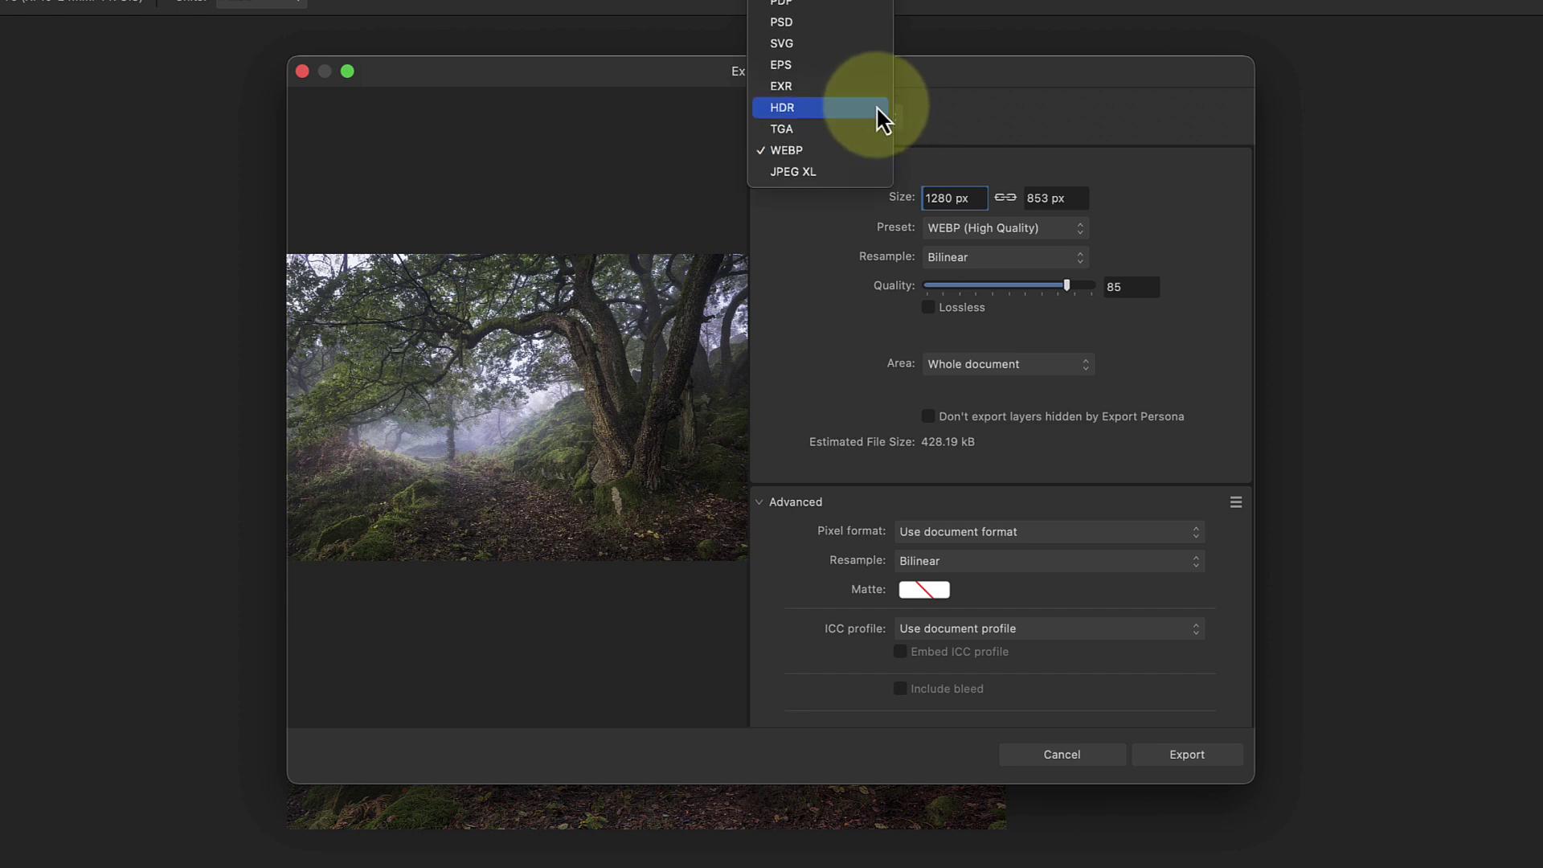
click(864, 18)
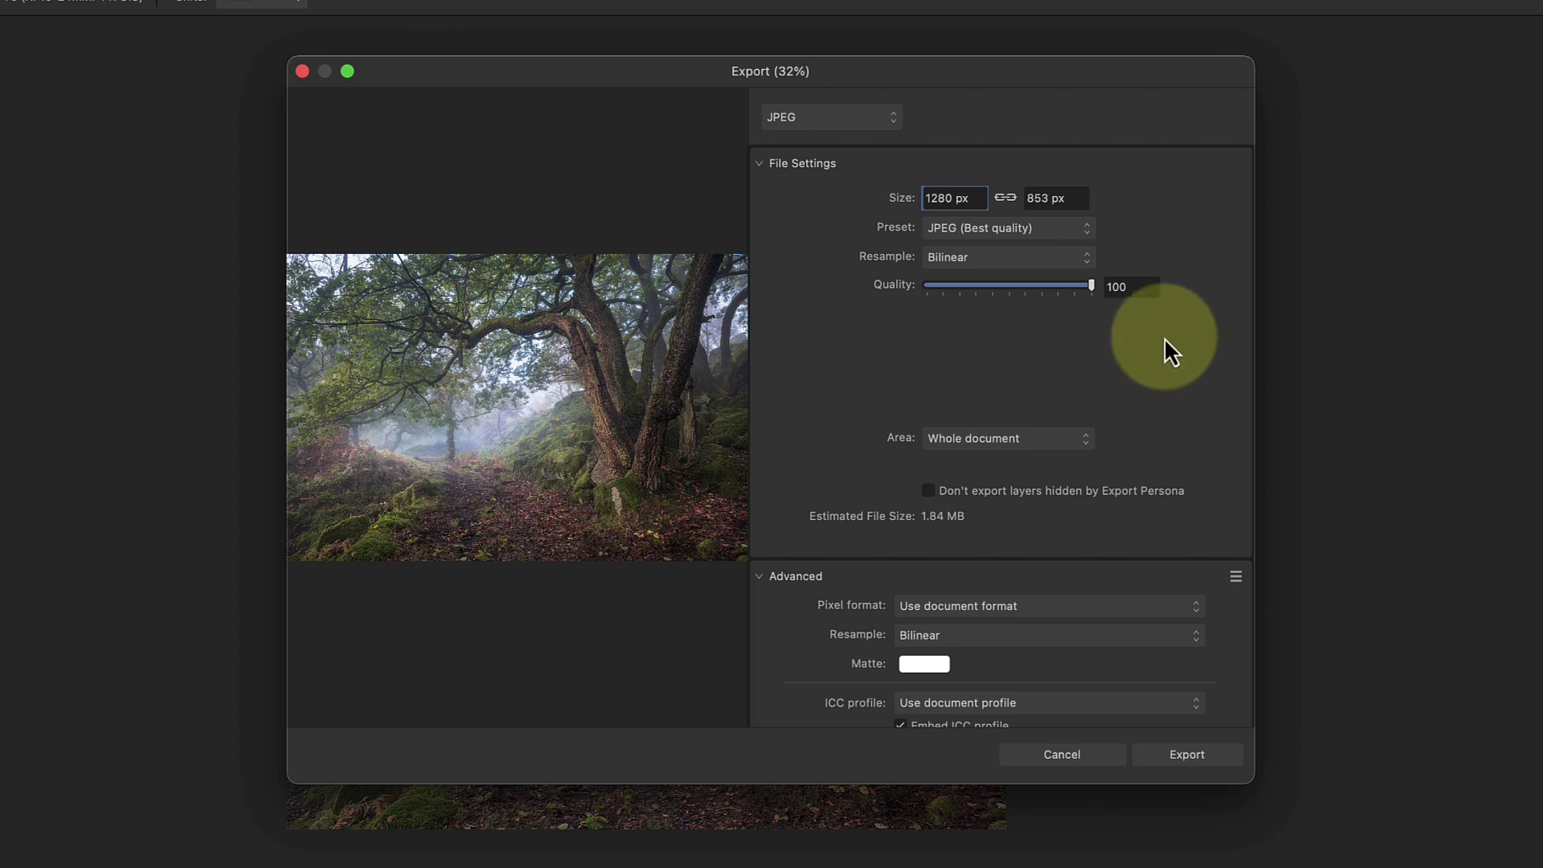
- Try the JPEG High quality preset, then settle on Medium quality (quality 45, 190.58 kB)
click(1085, 233)
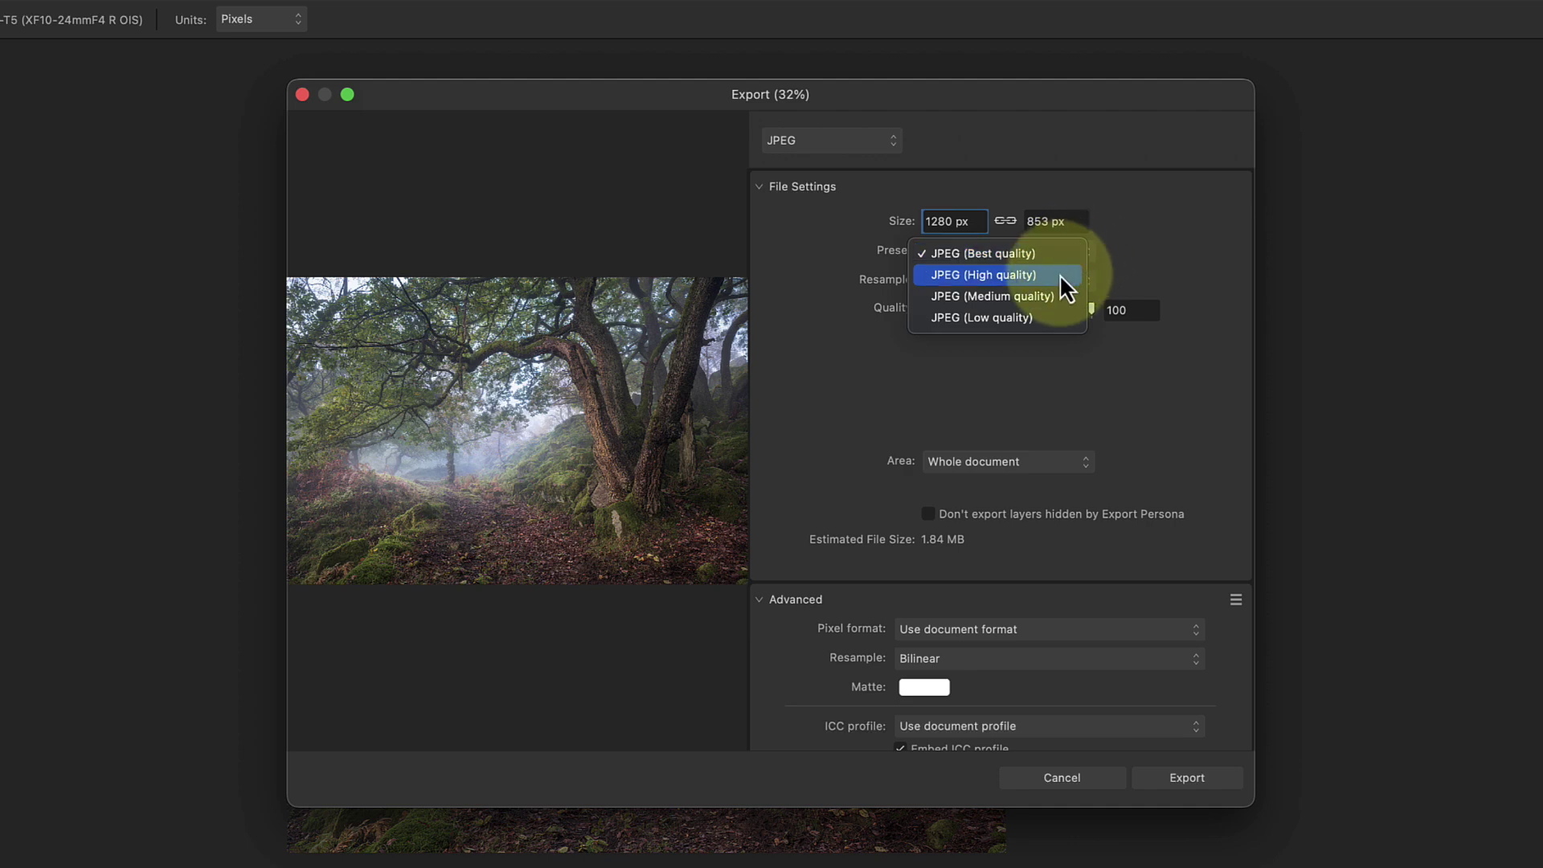
click(1059, 274)
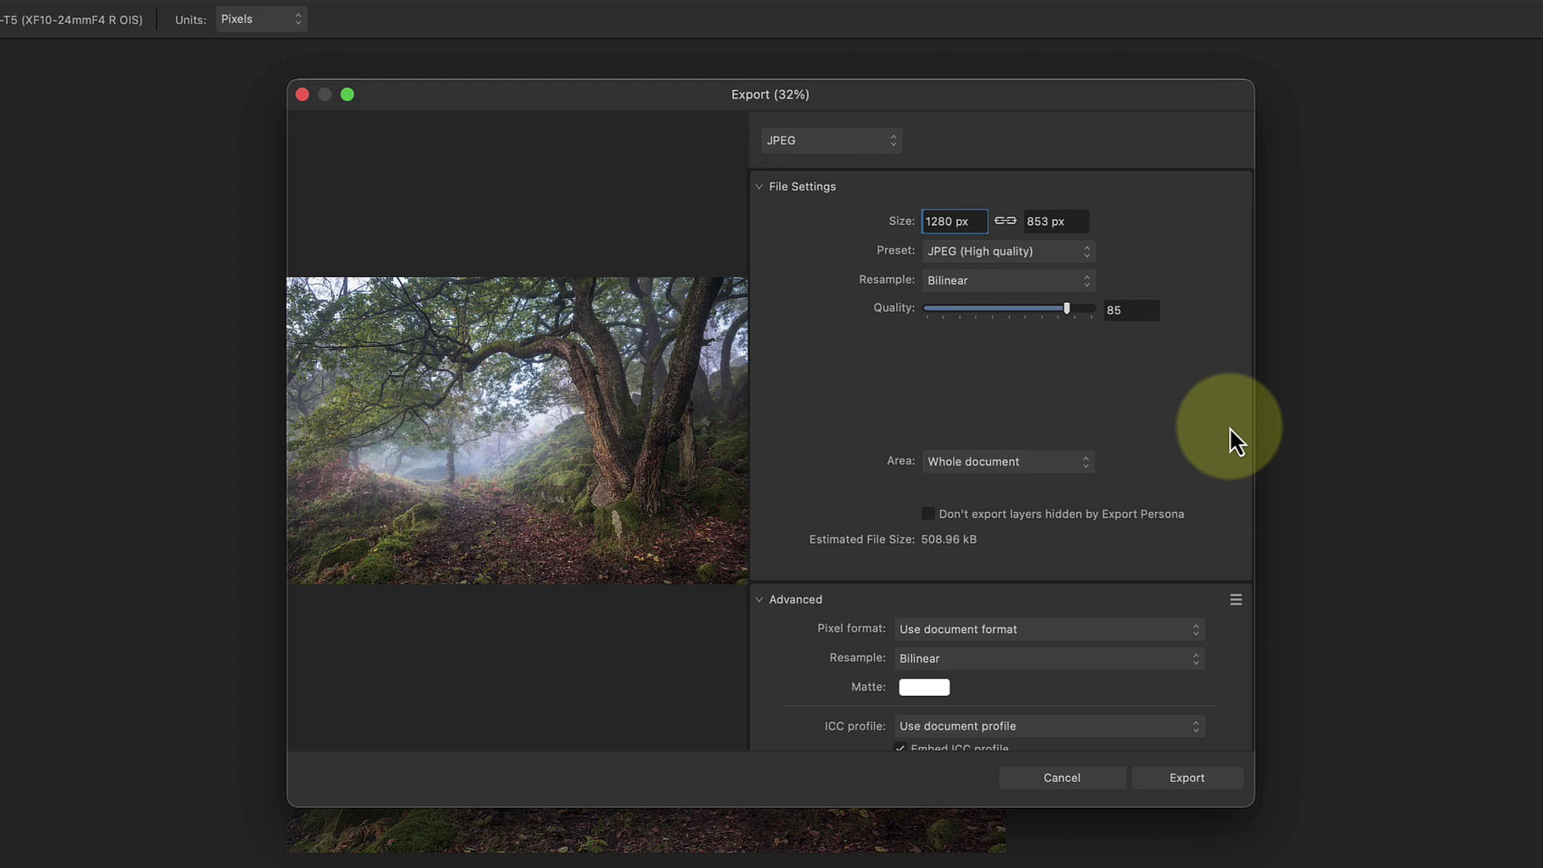
click(1085, 251)
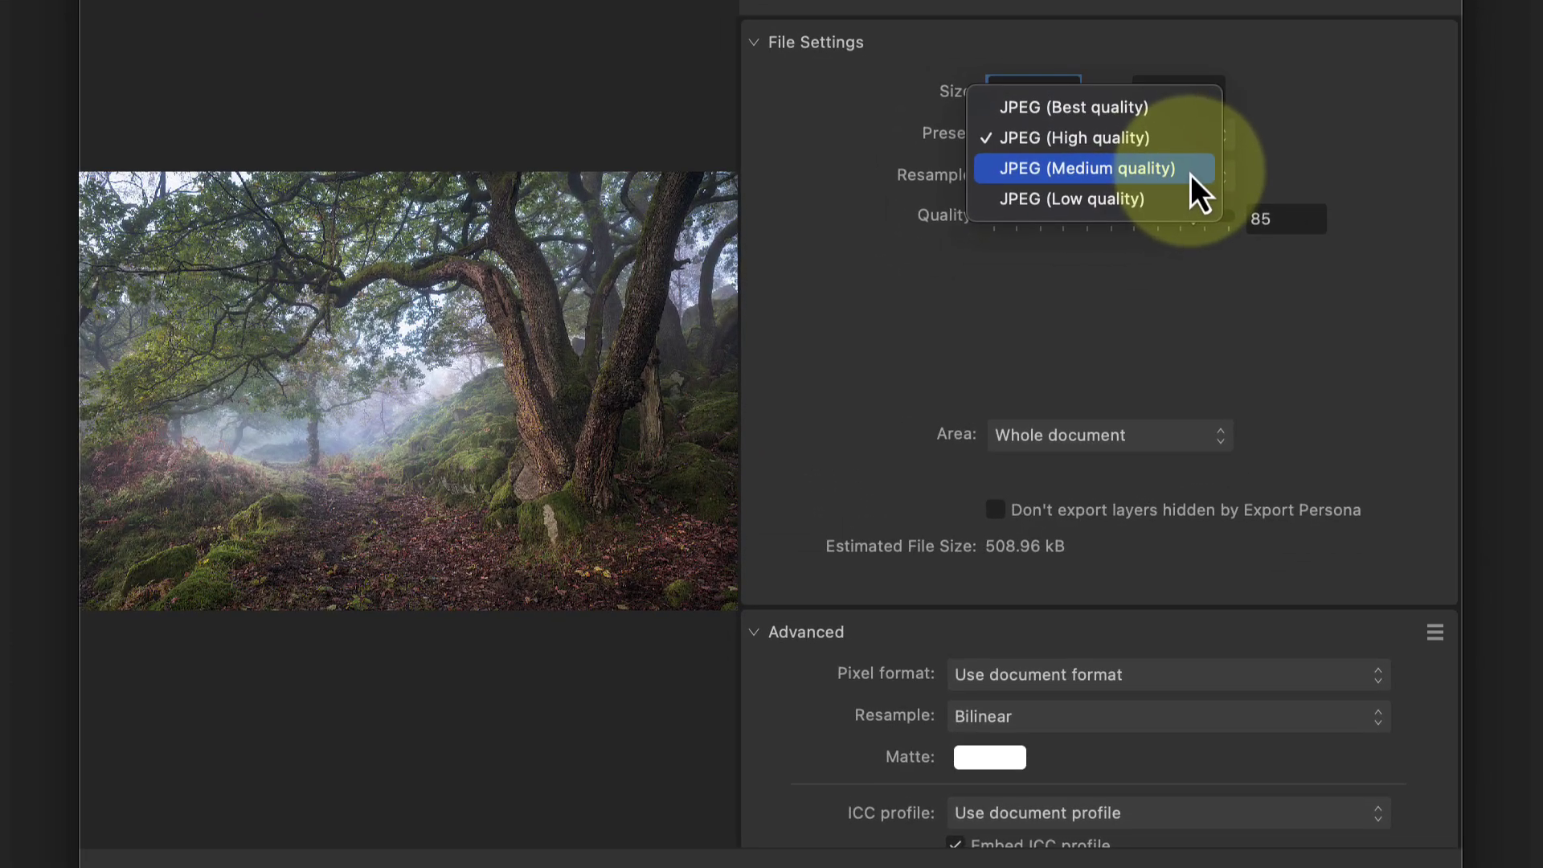
click(1189, 175)
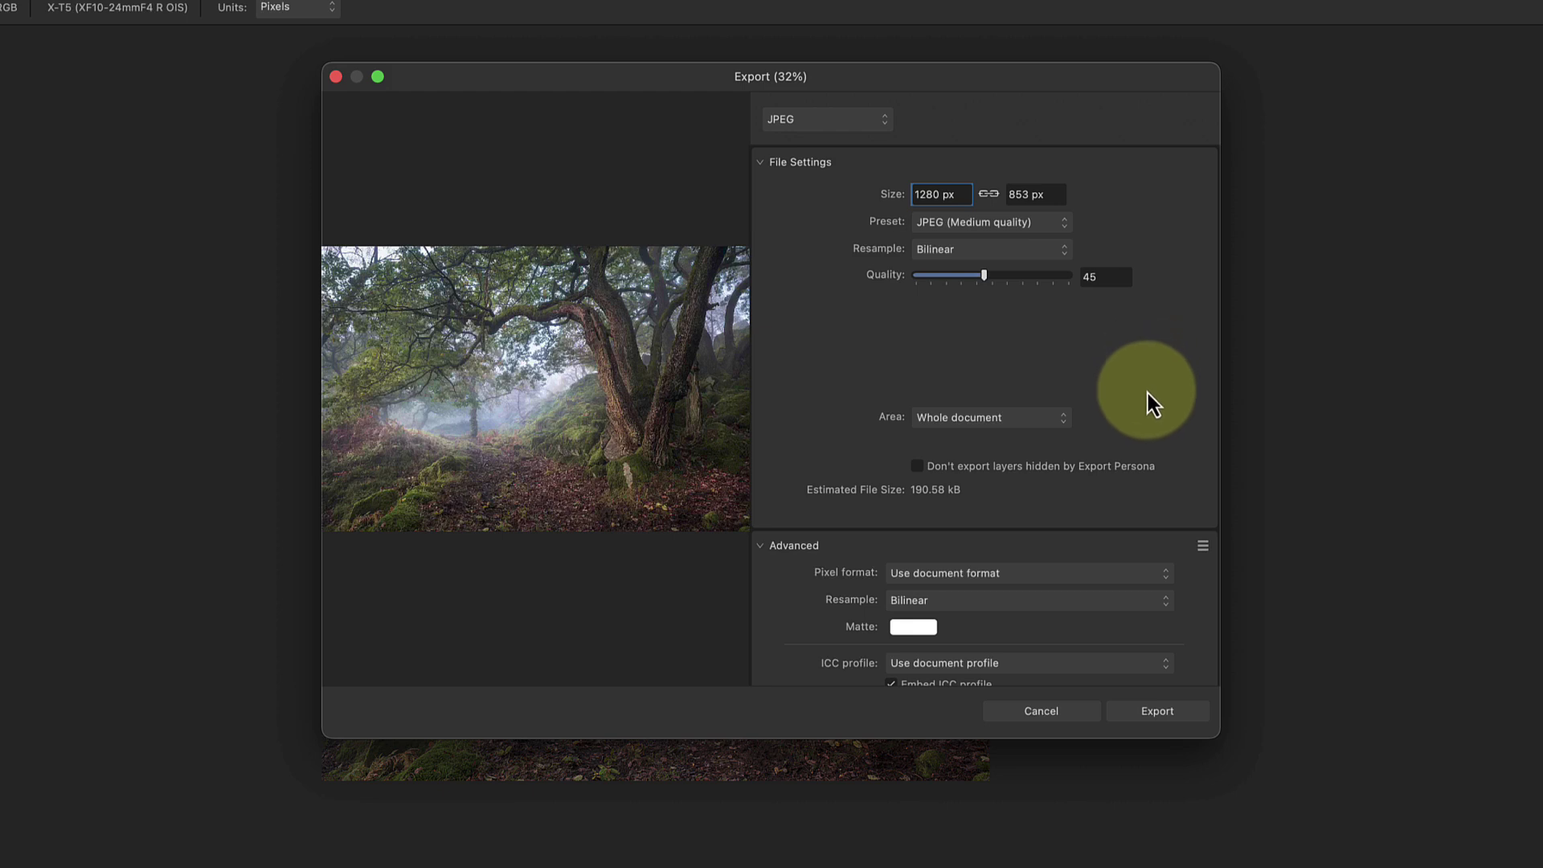
- Set the ICC profile to sRGB IEC61966-2.1 and export the JPEG
scroll(1153, 417, down, 5)
scroll(1154, 416, down, 1)
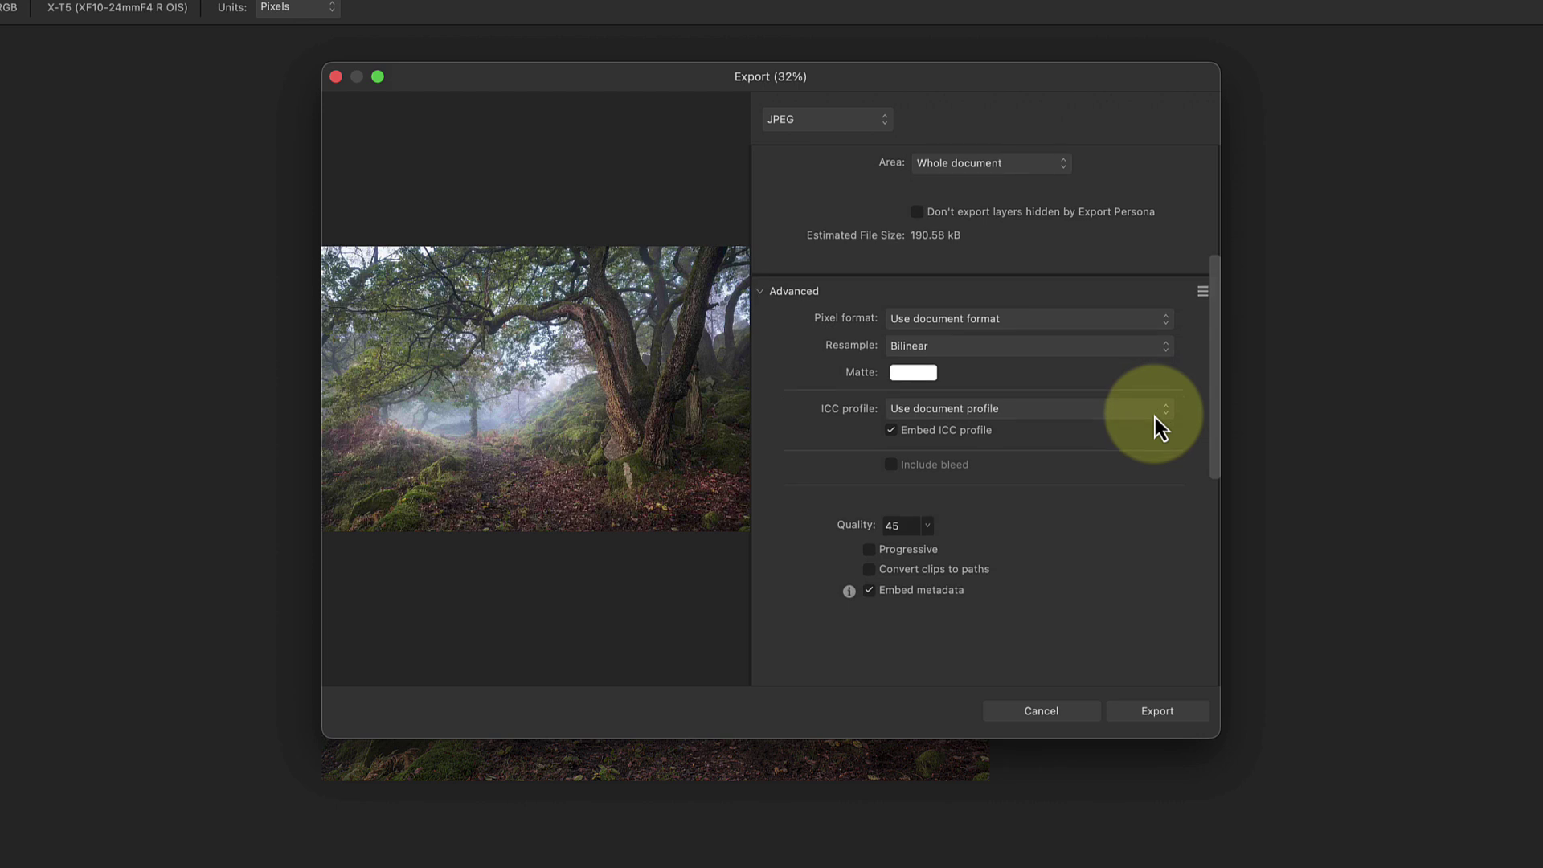
click(1163, 413)
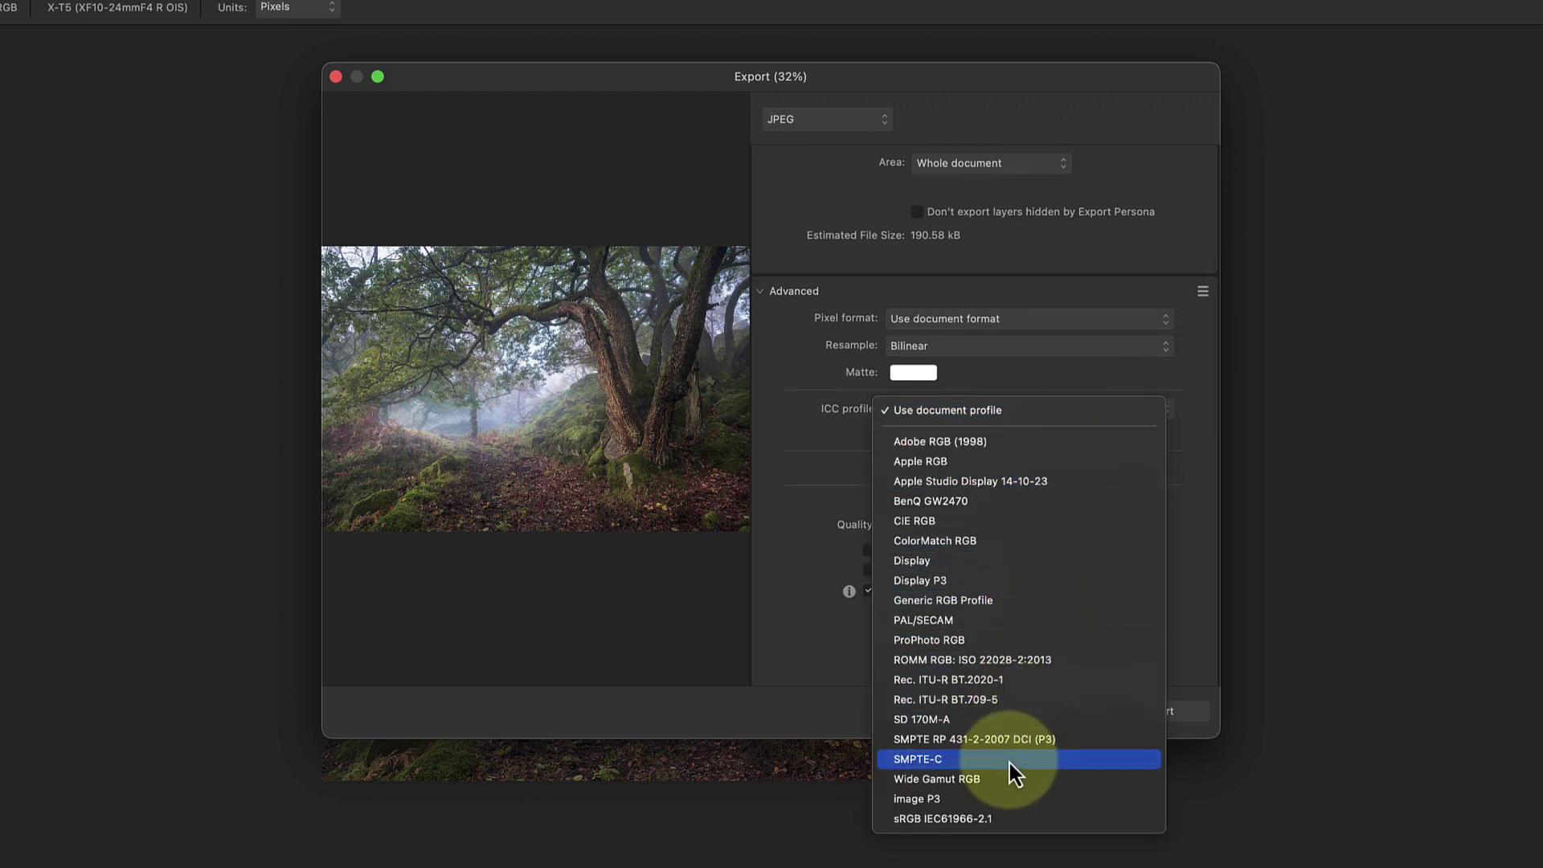
click(1009, 818)
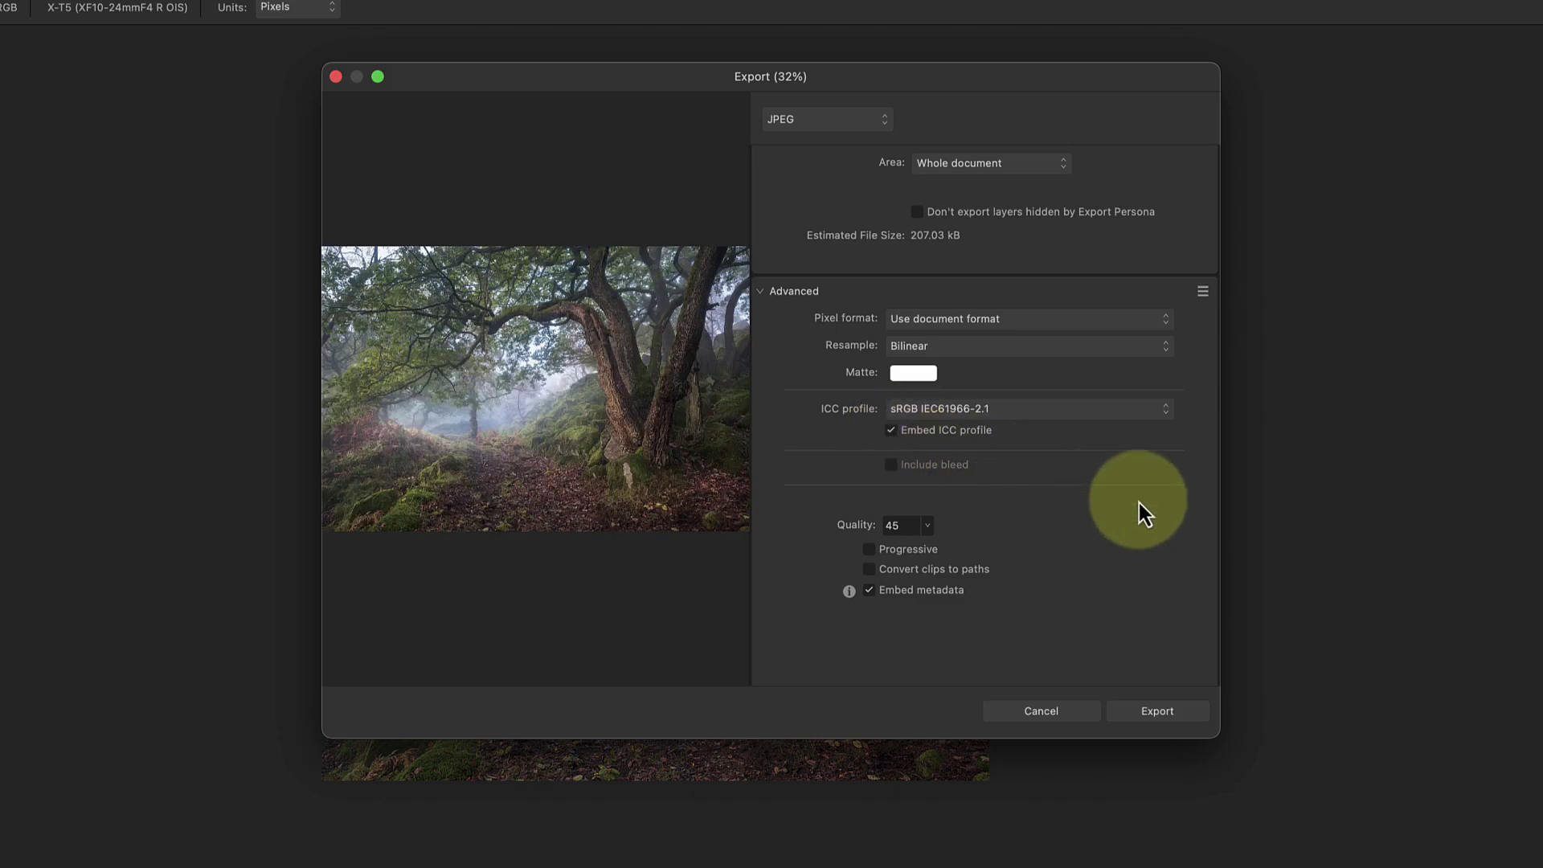
click(1159, 711)
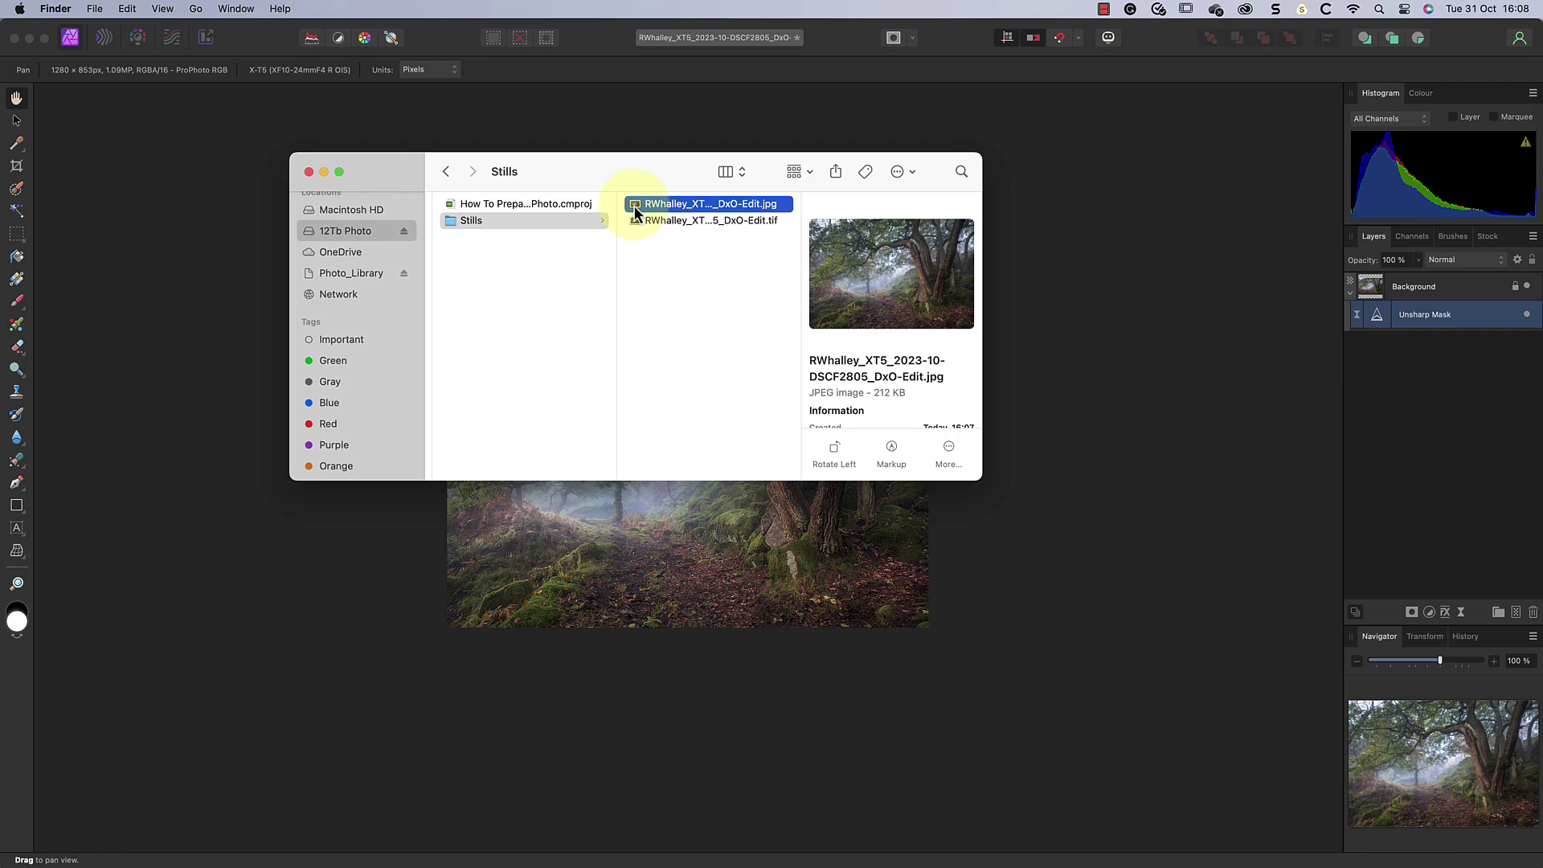
- Open the exported 212 KB forest JPEG from Finder in Preview for inspection
double_click(635, 206)
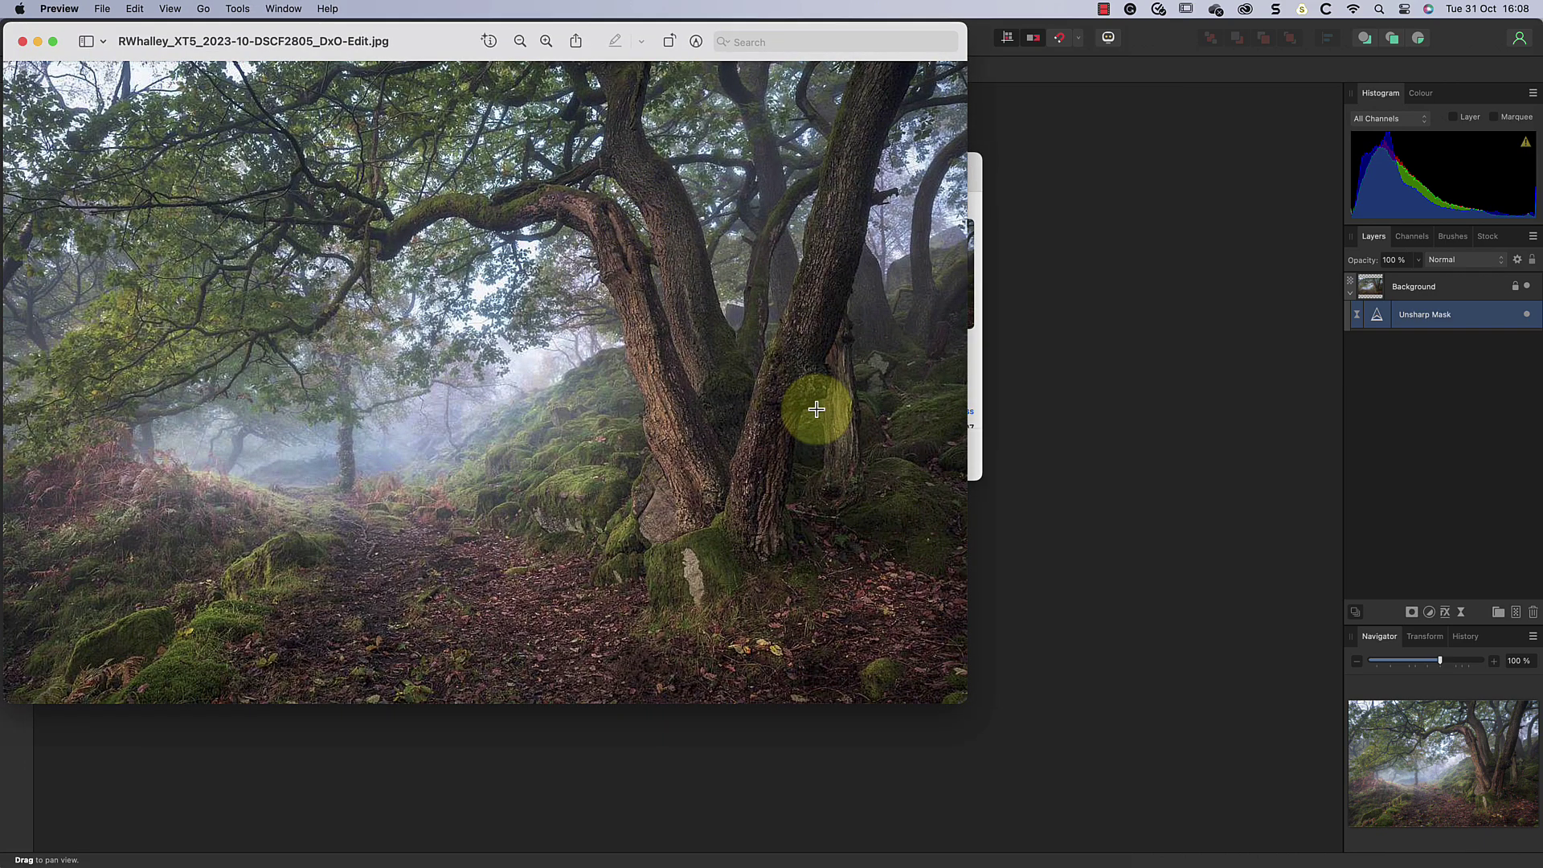